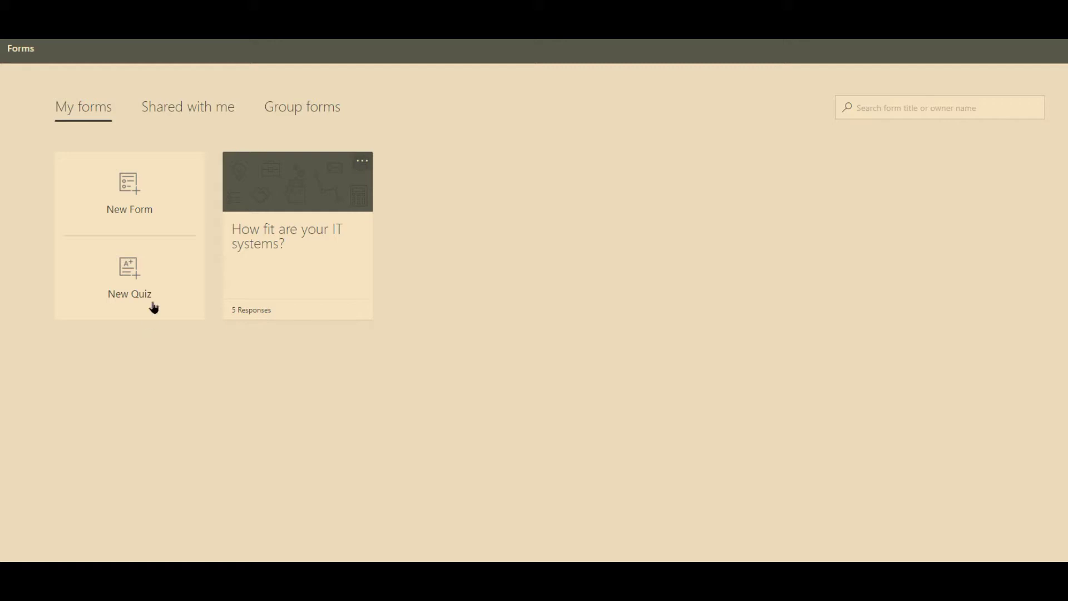
# Create a new blank form and add a choice question to it.
pyautogui.click(133, 193)
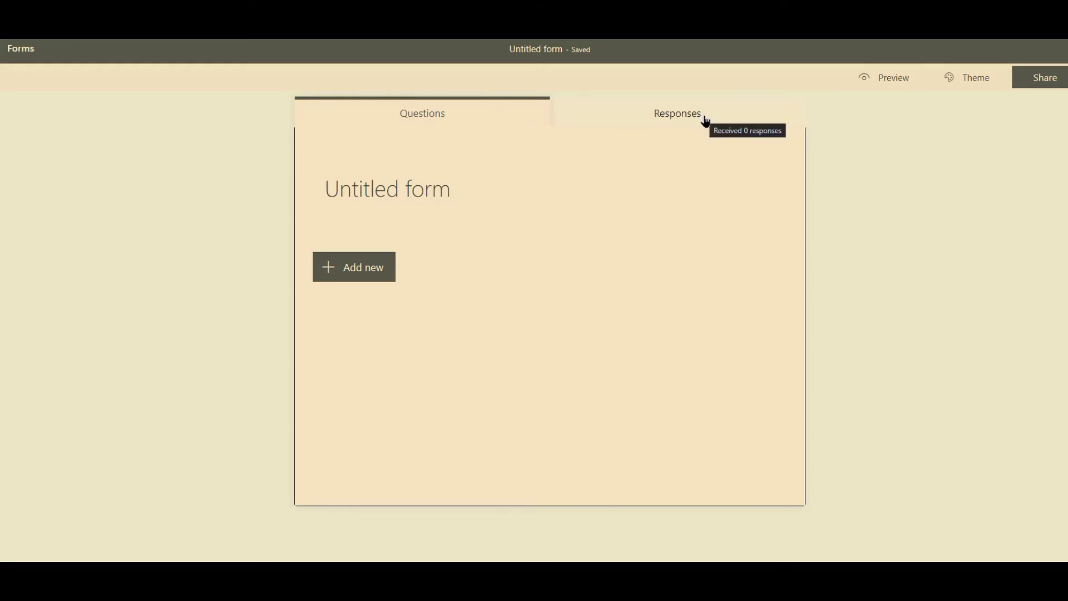
pyautogui.click(376, 278)
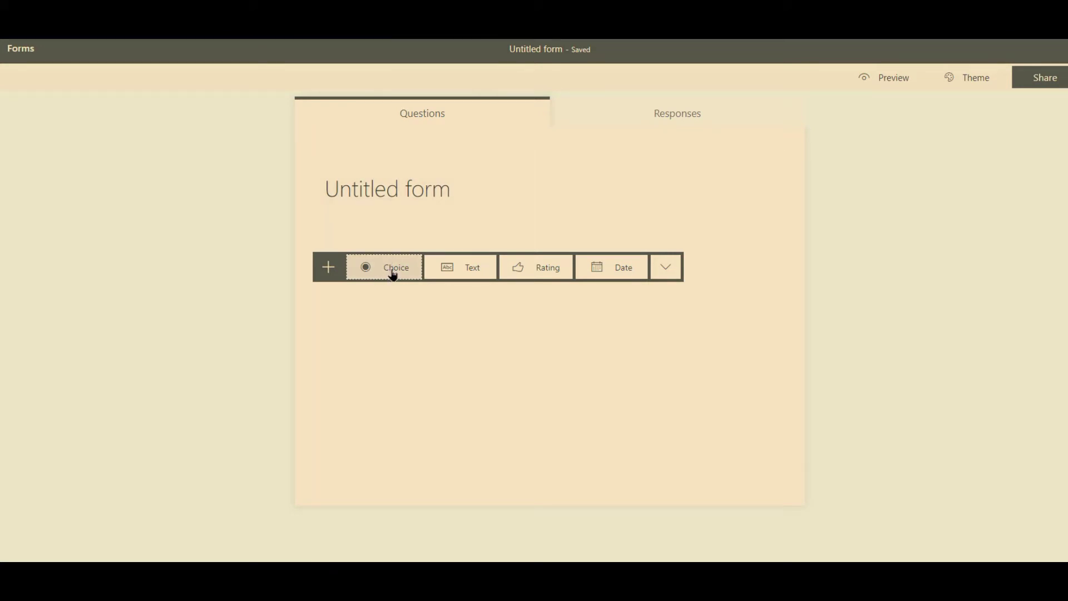
pyautogui.click(392, 274)
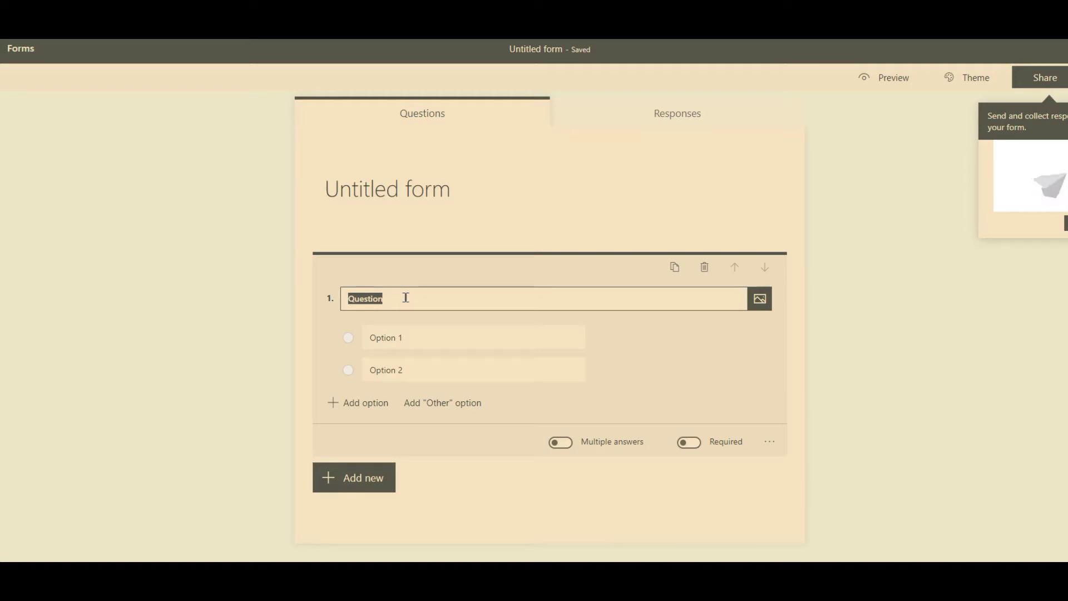
# Enter the question 'Do you use Office 365' with answer options Yes and No.
pyautogui.write('Do yo')
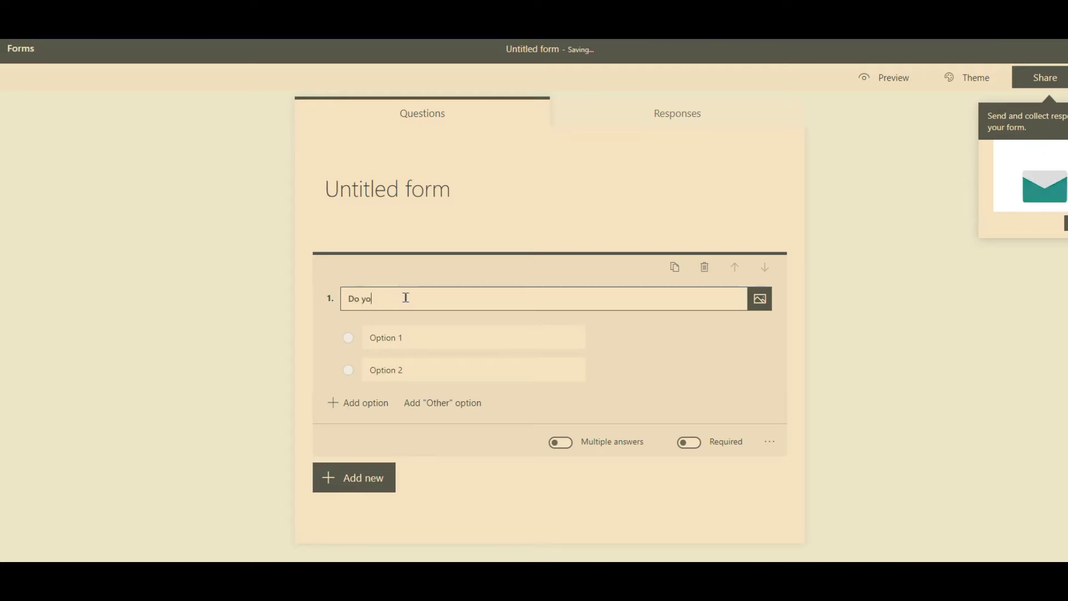
pyautogui.write('u use Office 365')
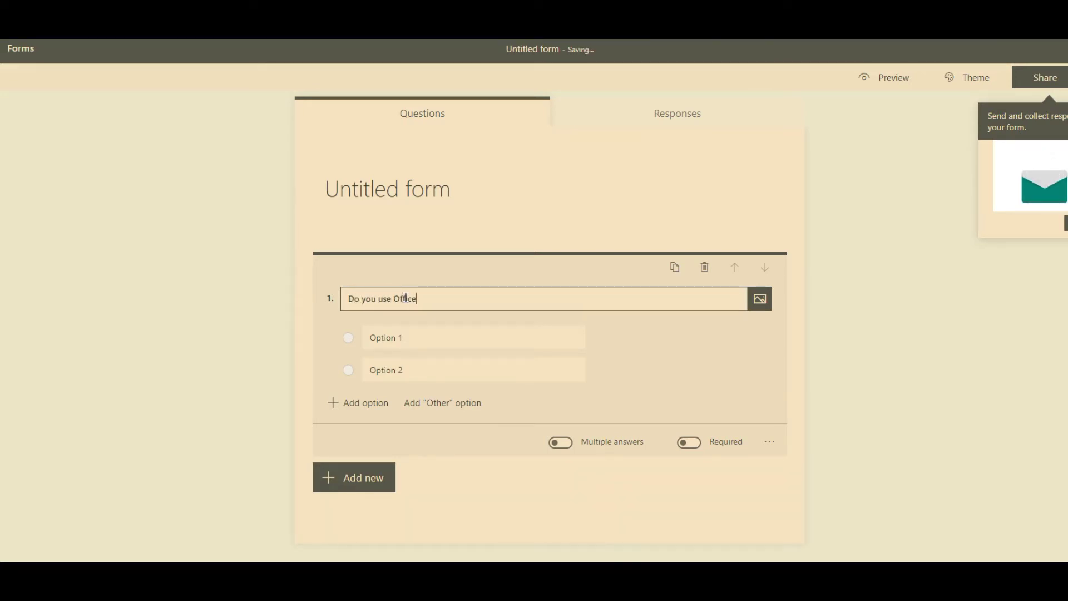
pyautogui.click(488, 362)
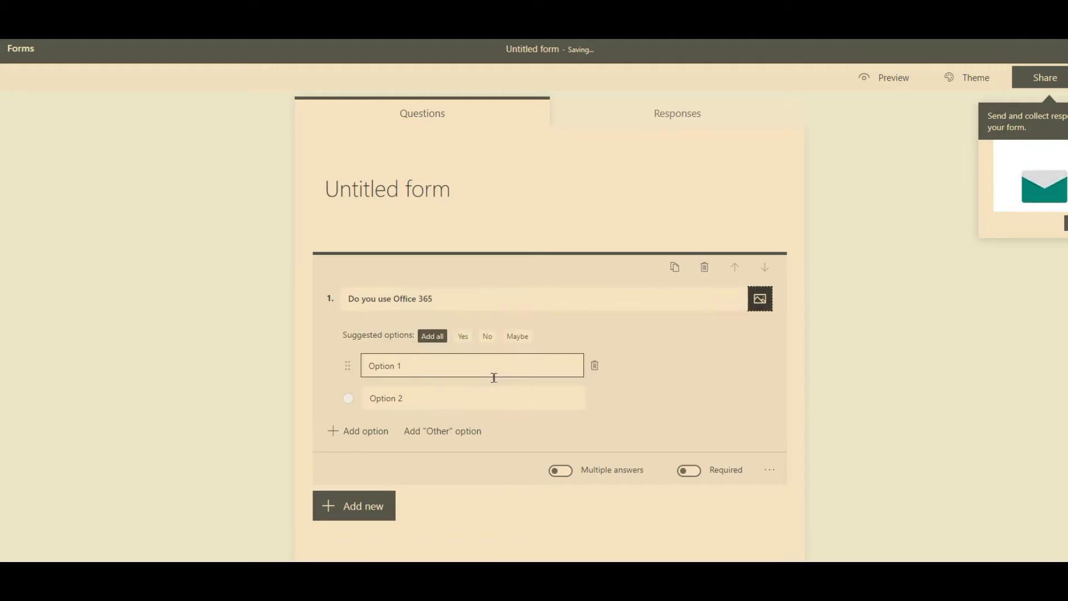
pyautogui.tripleClick(464, 372)
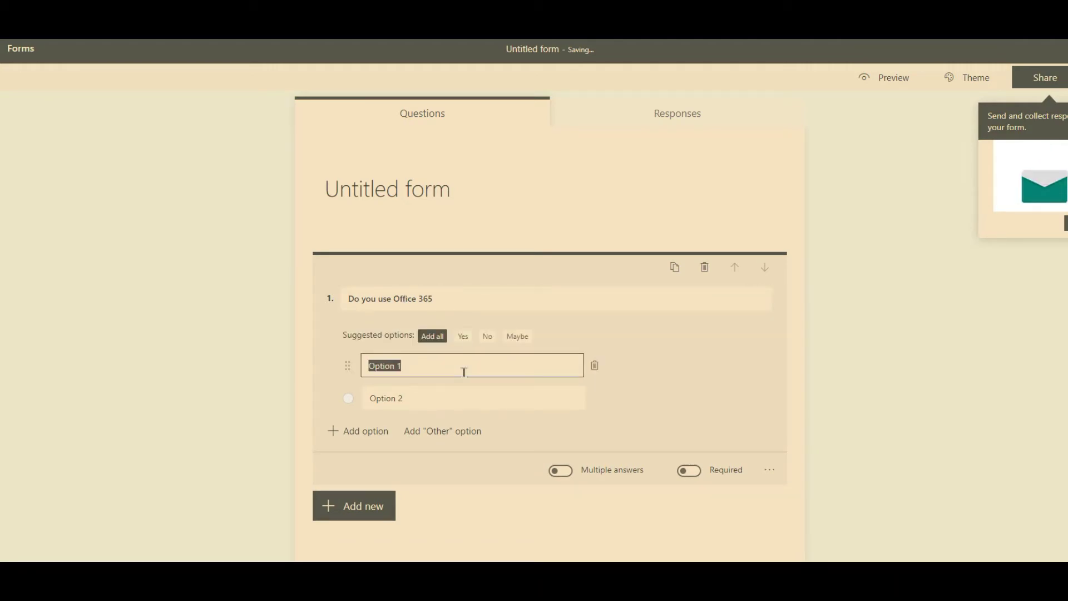
pyautogui.click(465, 337)
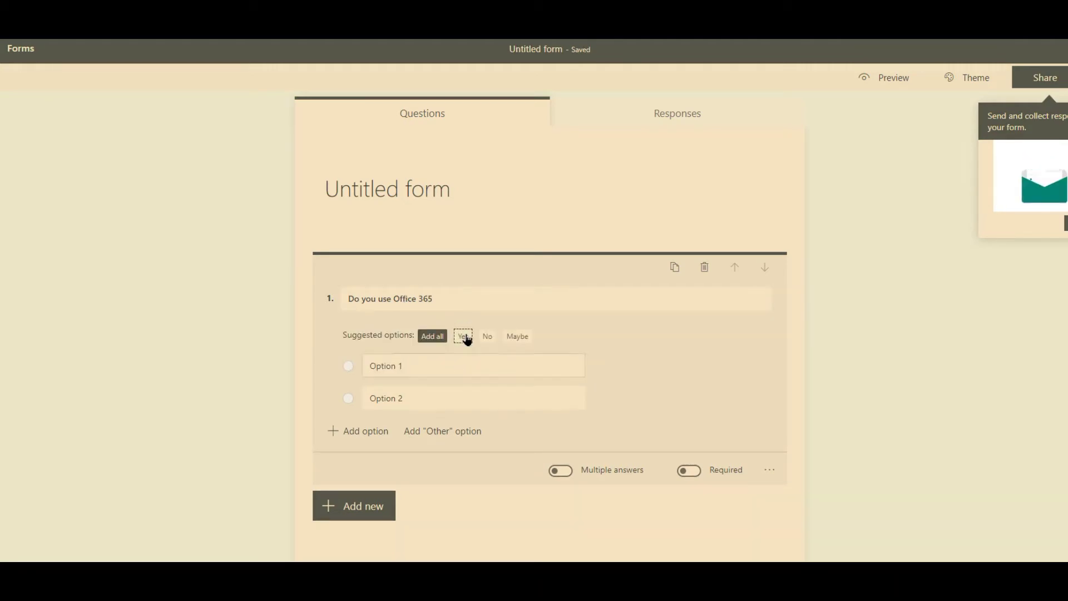
pyautogui.click(462, 337)
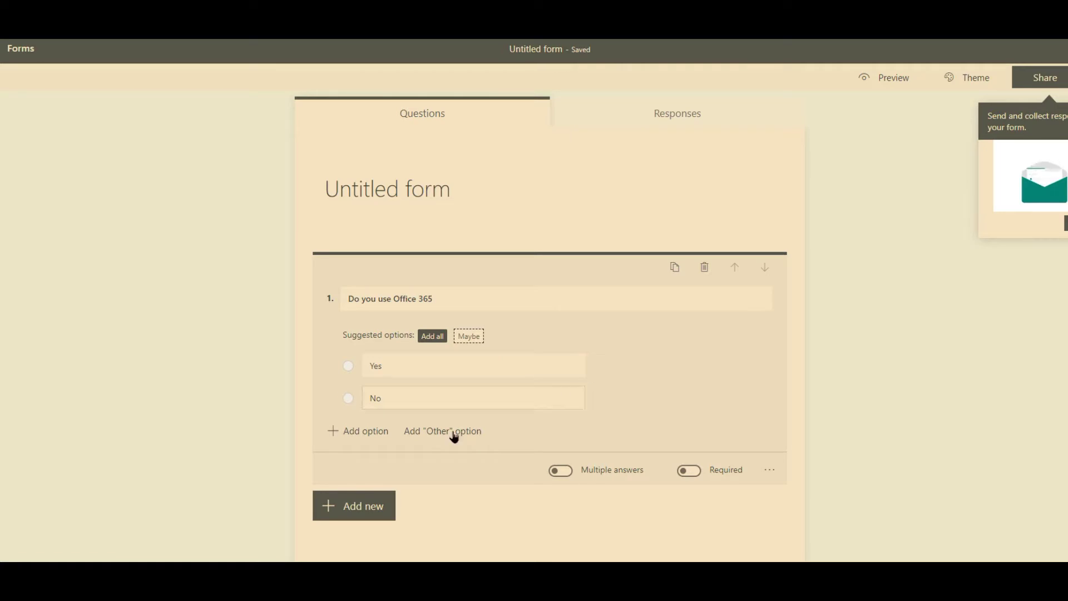
pyautogui.click(385, 510)
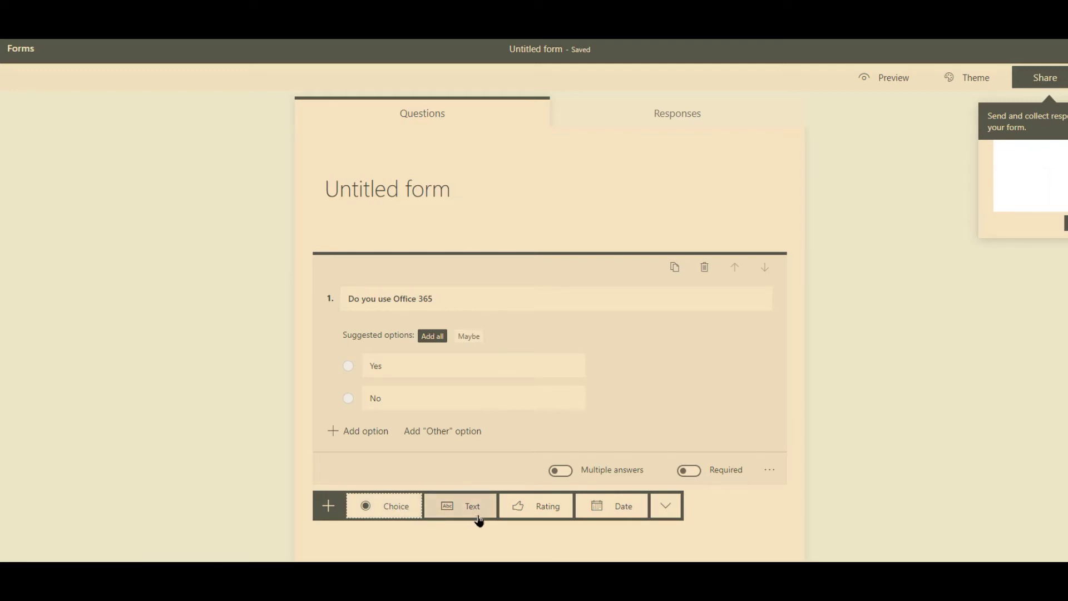
# Add the rating question 'How easy do you find form creation' using 5 levels of stars.
pyautogui.click(537, 506)
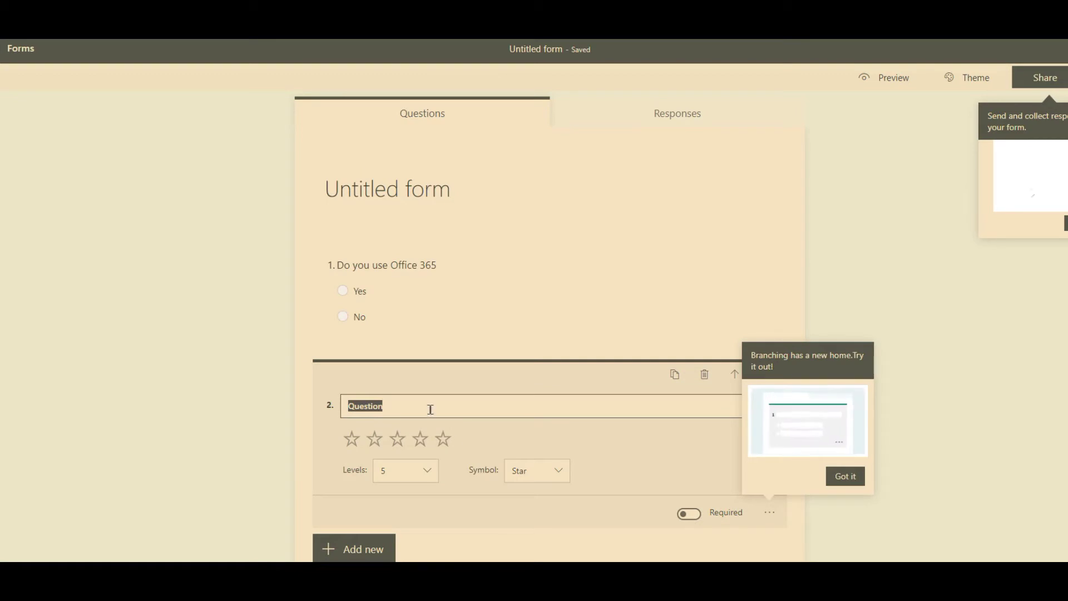
pyautogui.write('How ')
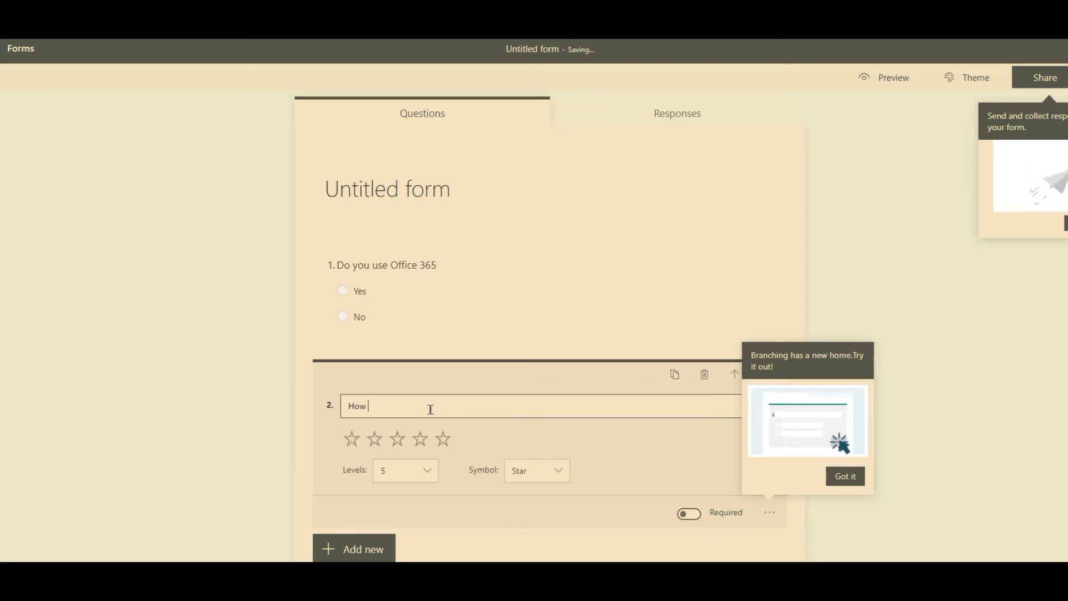
pyautogui.write('easy d')
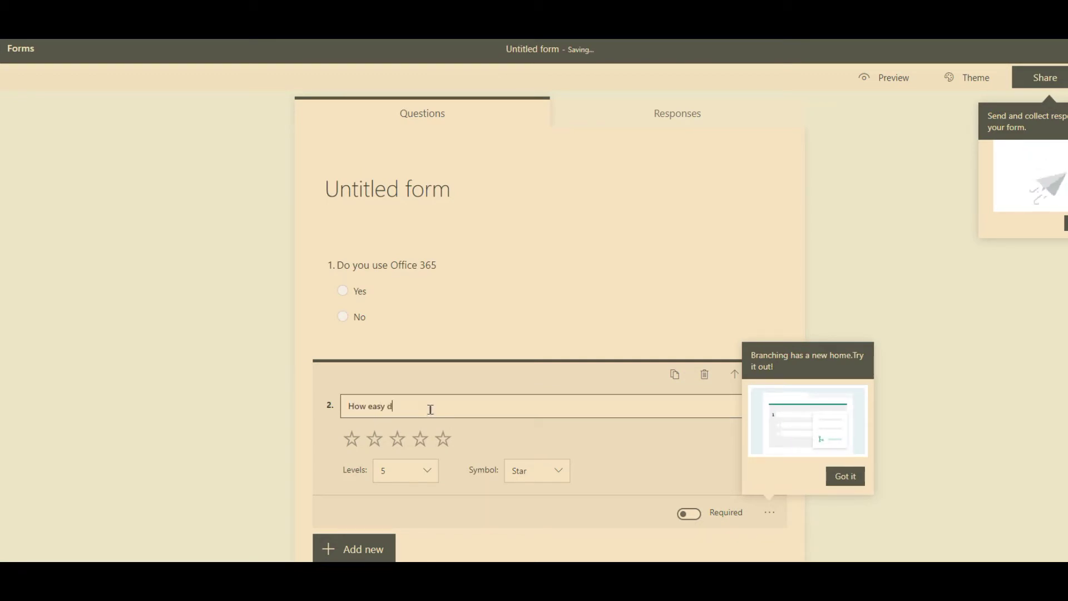
pyautogui.write('o you fi')
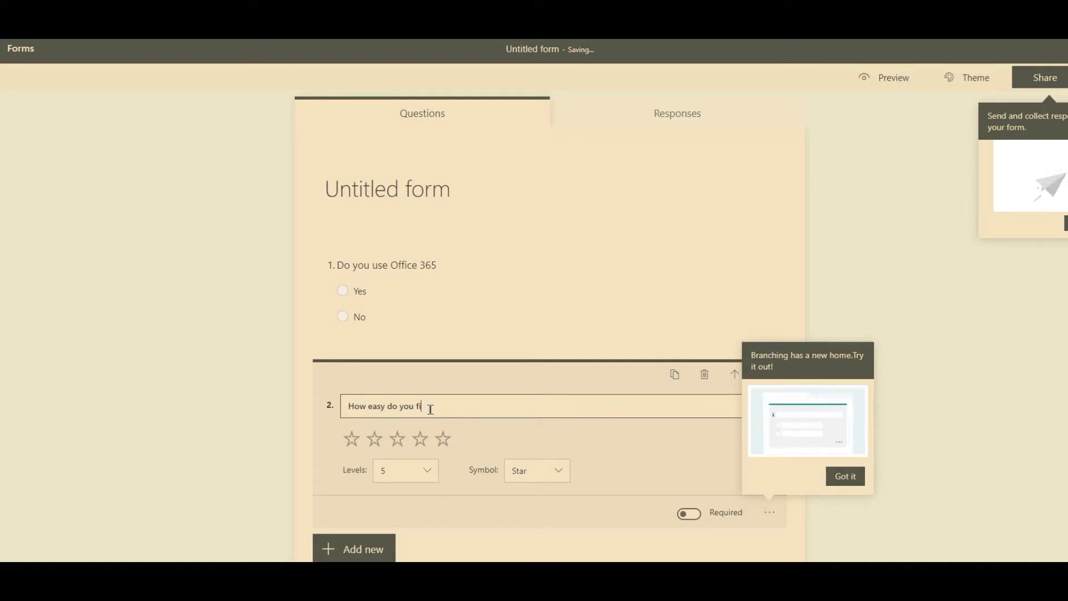
pyautogui.write('nd form crea')
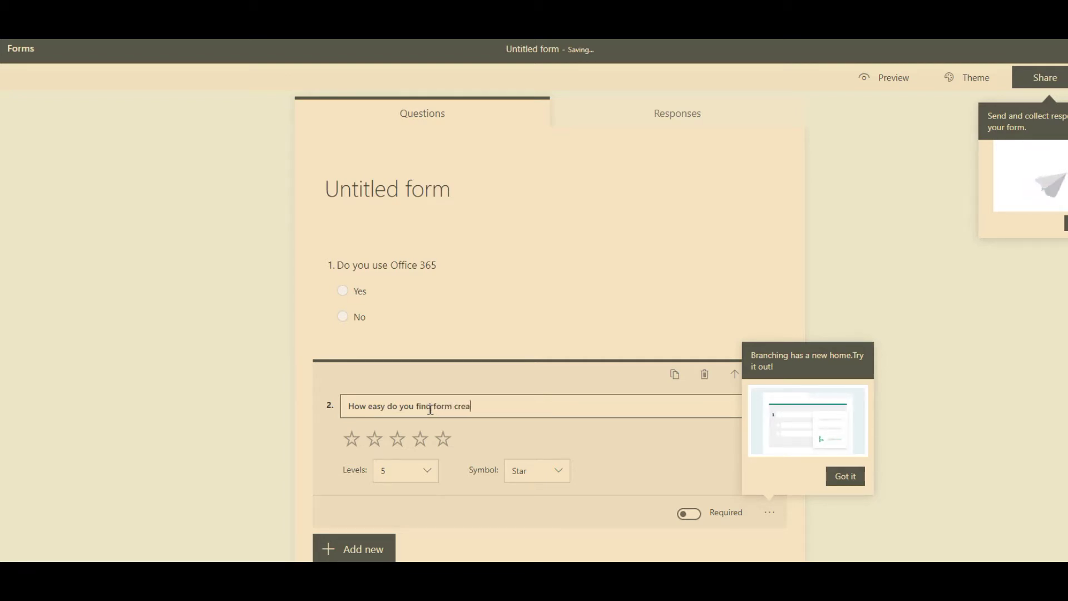
pyautogui.write('tion')
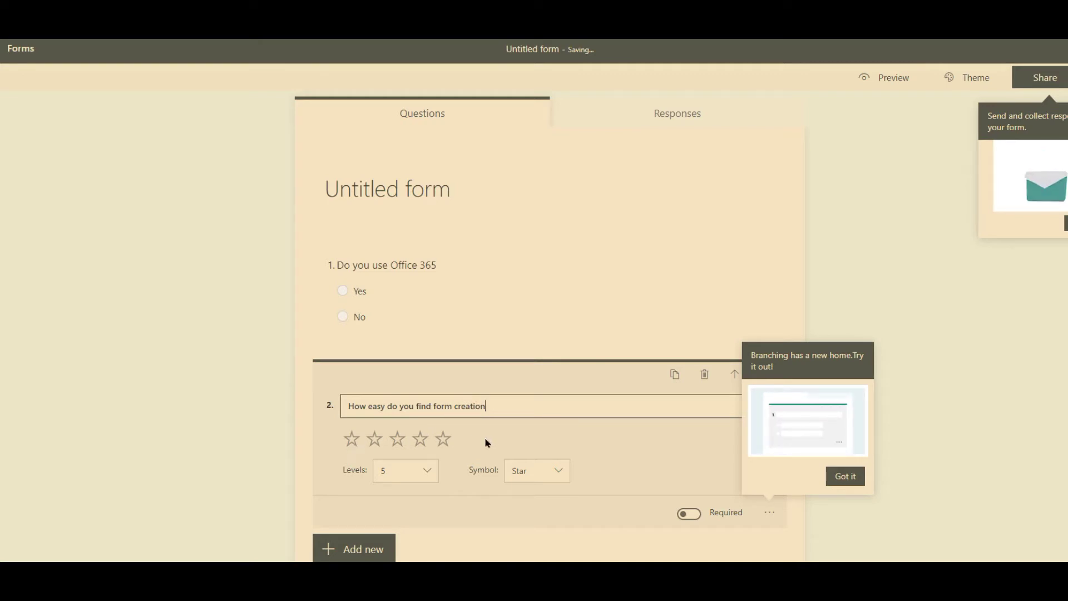
pyautogui.click(553, 478)
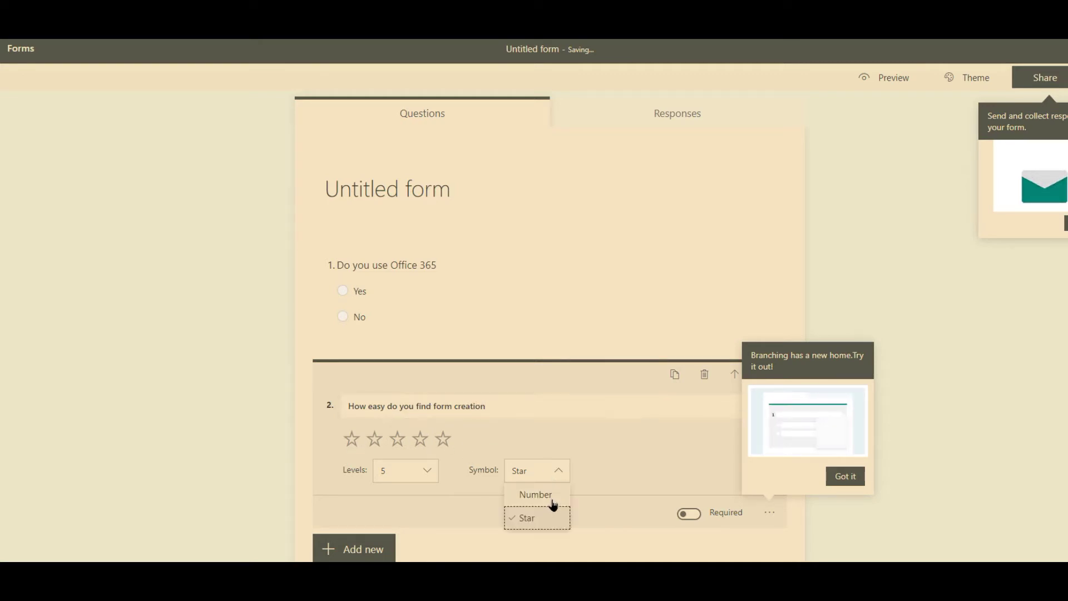
pyautogui.click(552, 504)
pyautogui.click(548, 489)
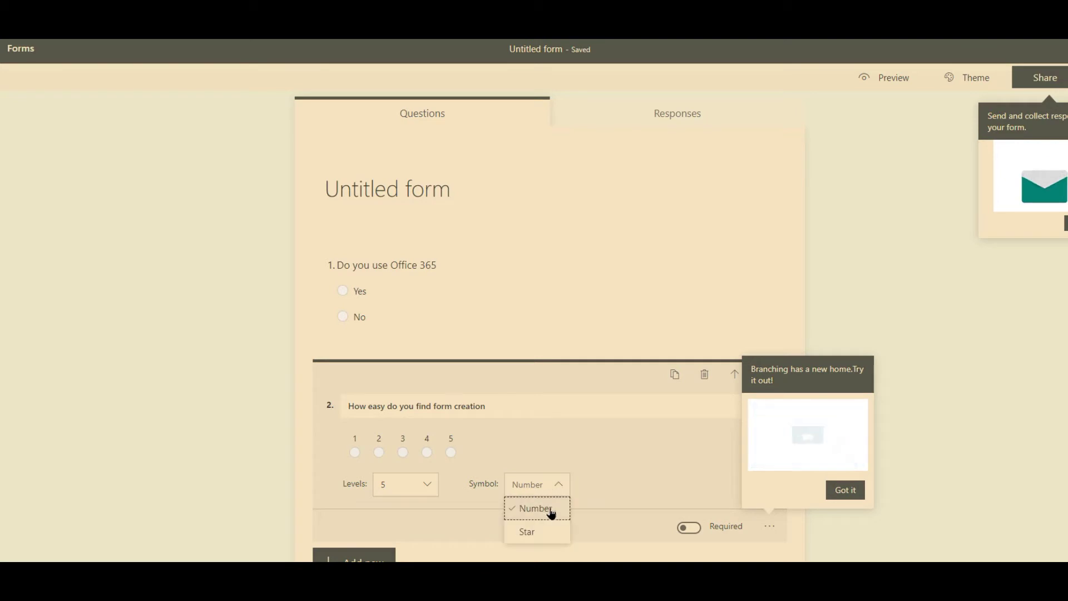
pyautogui.click(543, 534)
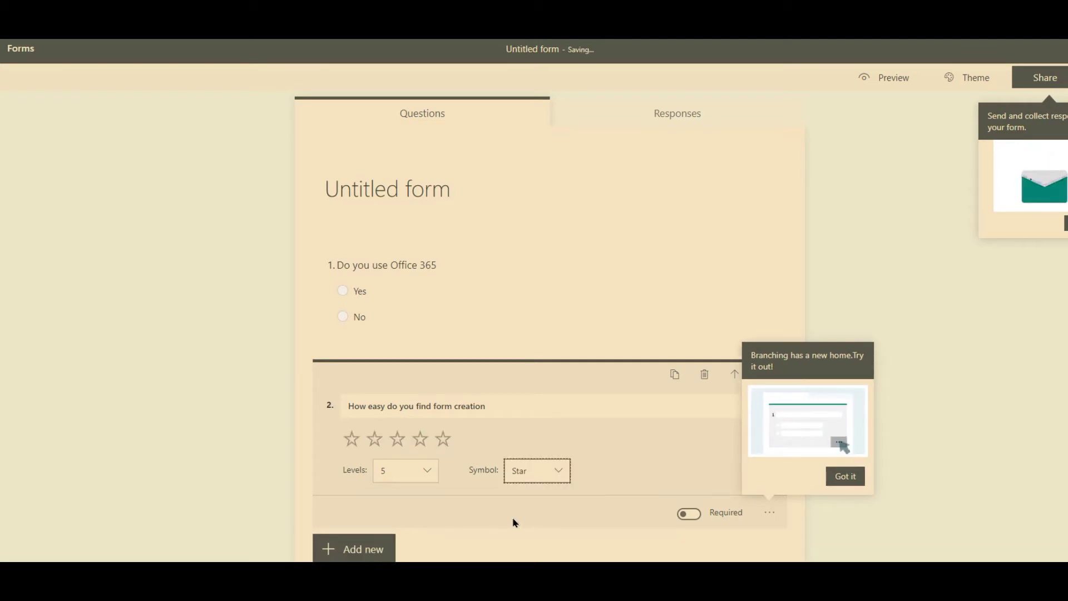
pyautogui.click(409, 472)
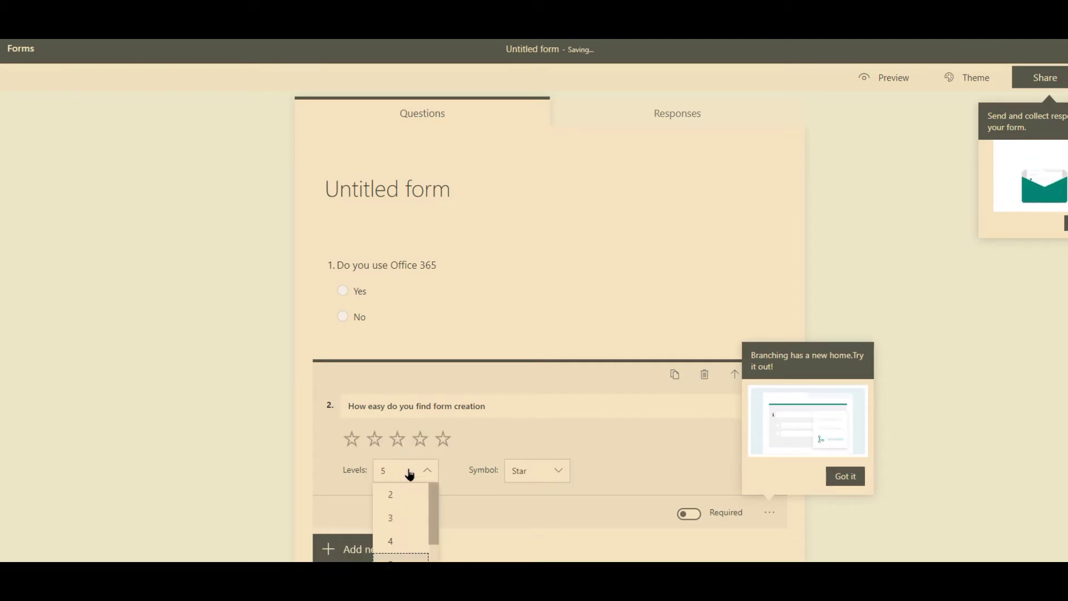
pyautogui.click(429, 476)
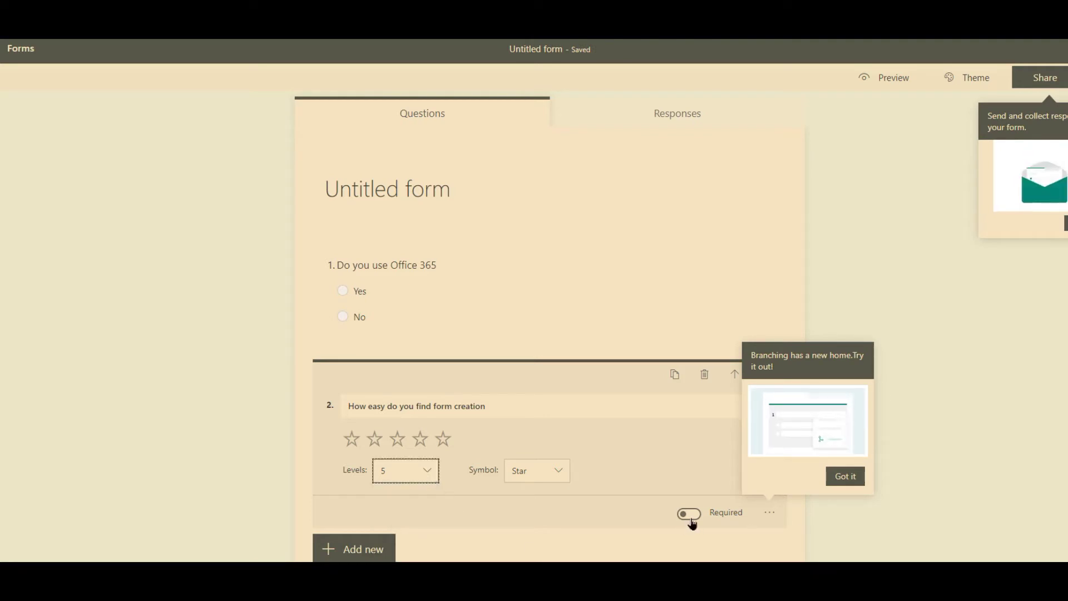
pyautogui.click(769, 513)
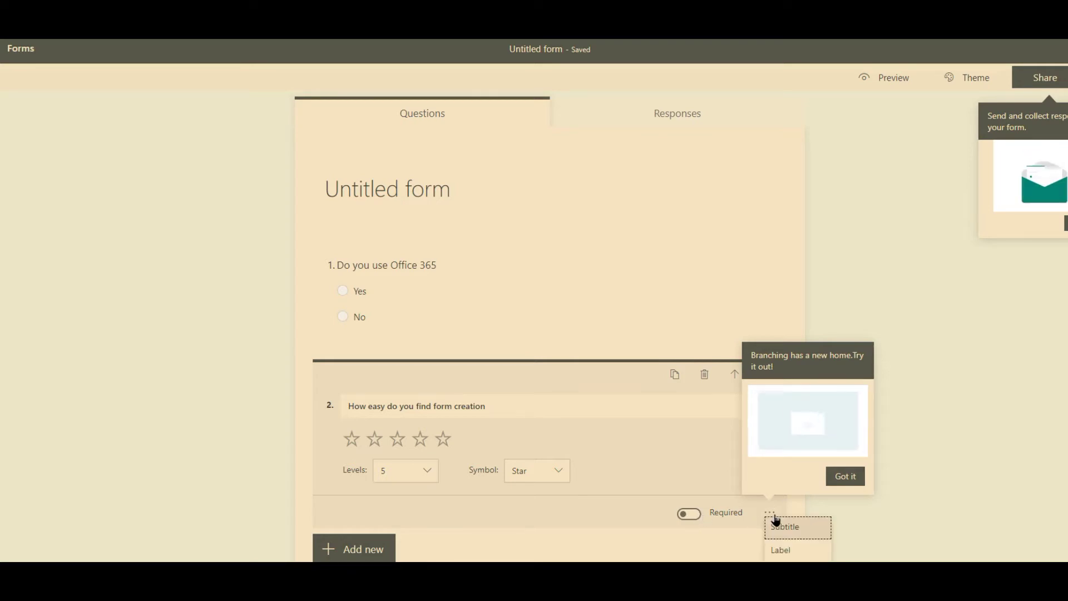
pyautogui.click(773, 511)
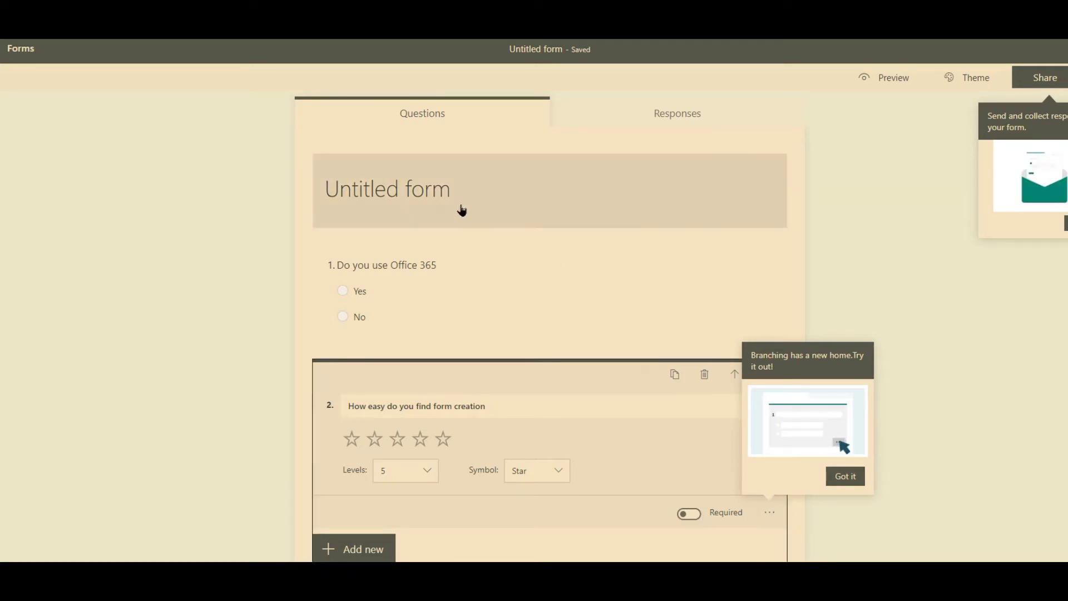
# Replace 'Untitled form' in the title so the form reads 'Test form 1'.
pyautogui.click(378, 190)
pyautogui.click(367, 176)
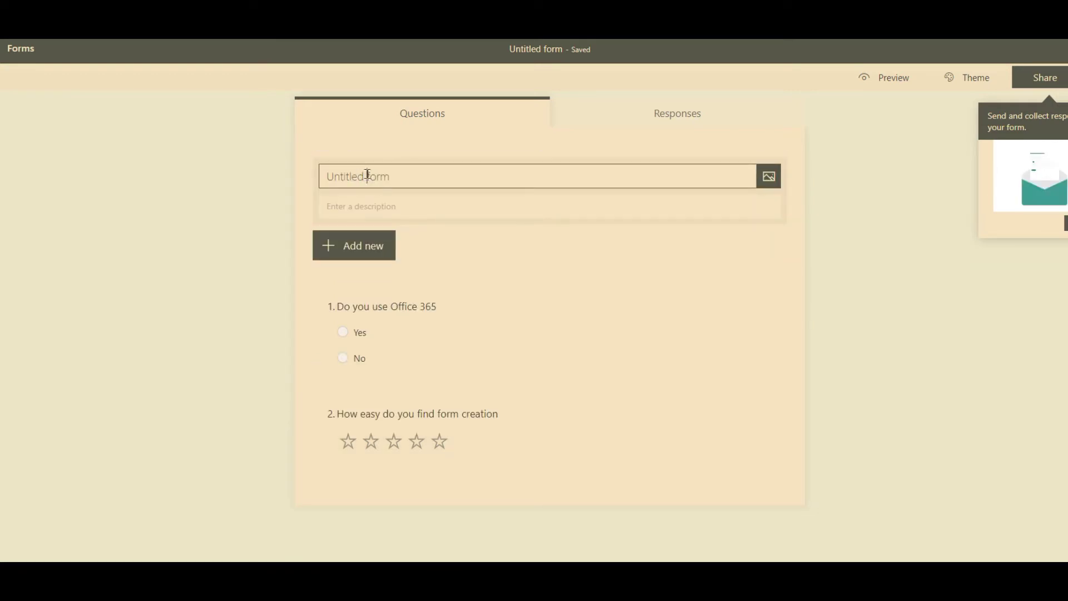
pyautogui.doubleClick(361, 176)
pyautogui.write('Test')
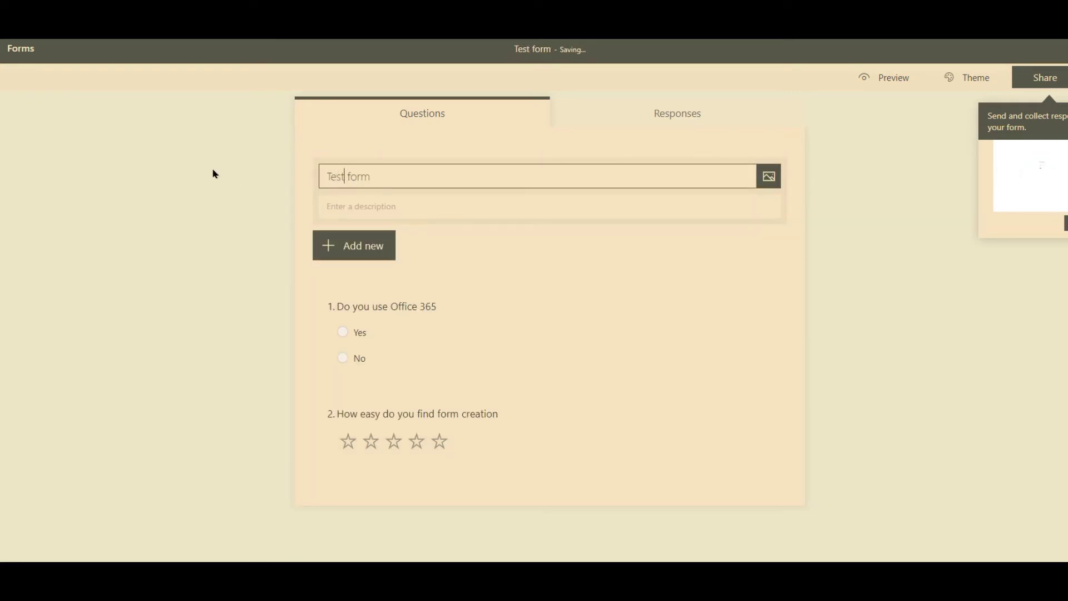
pyautogui.press('End')
pyautogui.write('1')
pyautogui.click(195, 321)
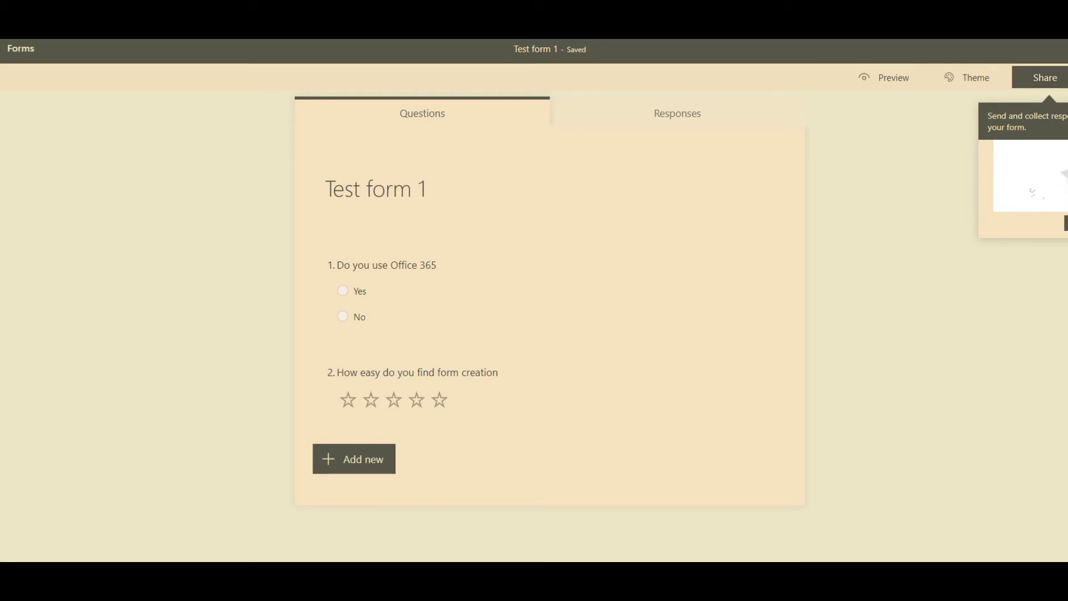
# Show the Share panel with the form's response link and collaboration links.
pyautogui.click(1034, 83)
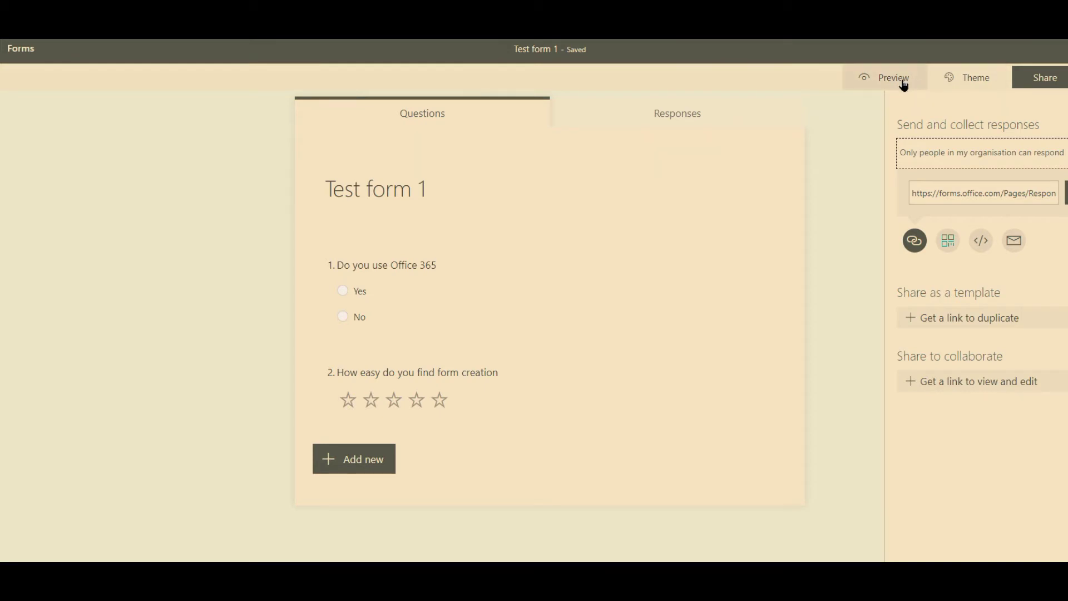
# Try the clouds-and-hills theme, keep the Teal theme, and preview the form.
pyautogui.click(963, 83)
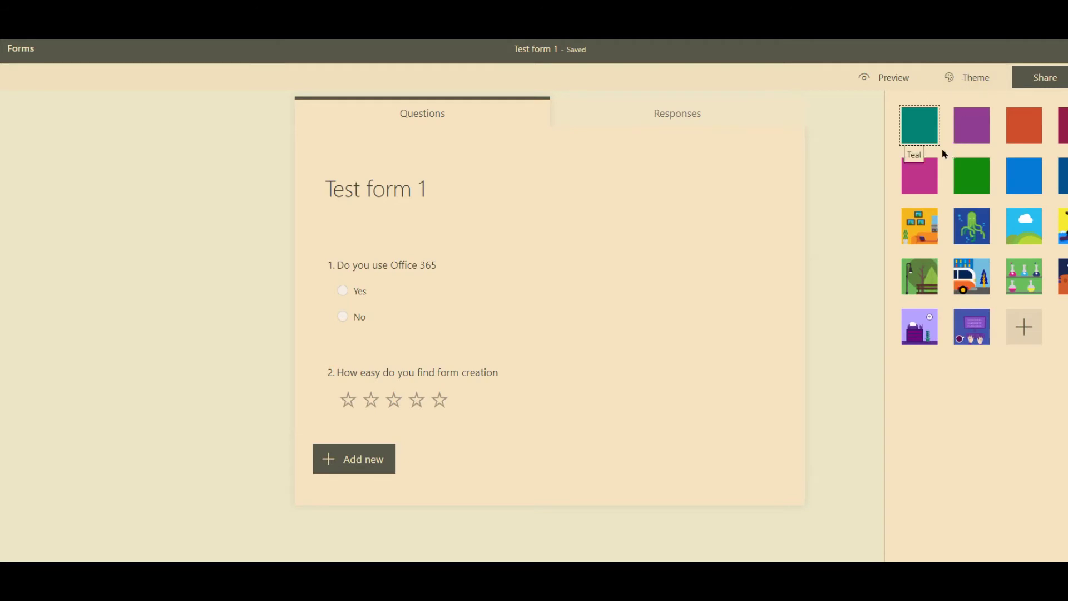
pyautogui.click(927, 136)
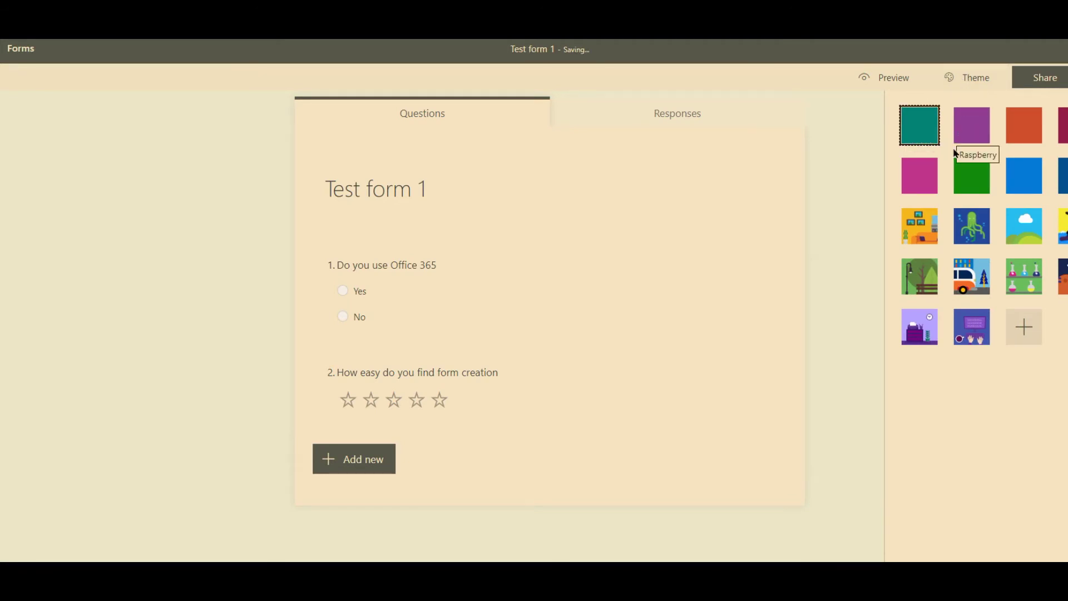
pyautogui.click(1009, 237)
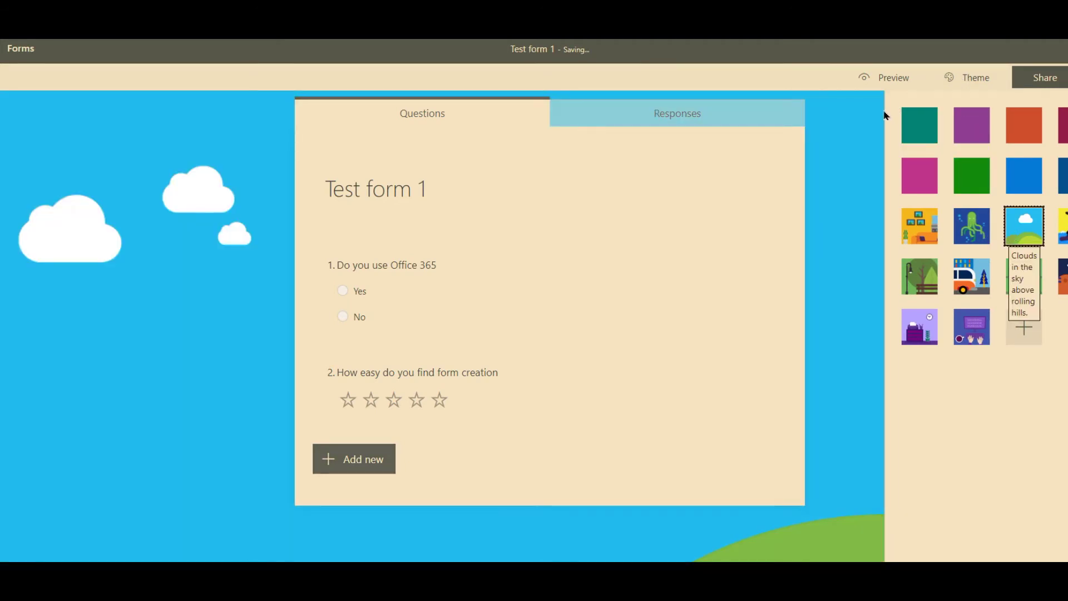
pyautogui.click(916, 124)
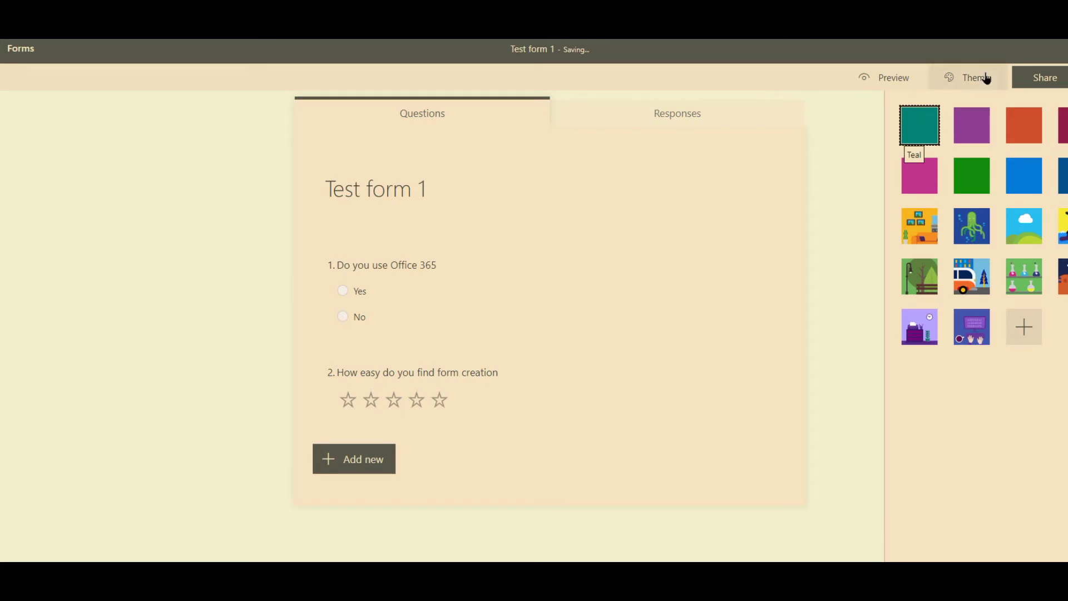
pyautogui.click(878, 76)
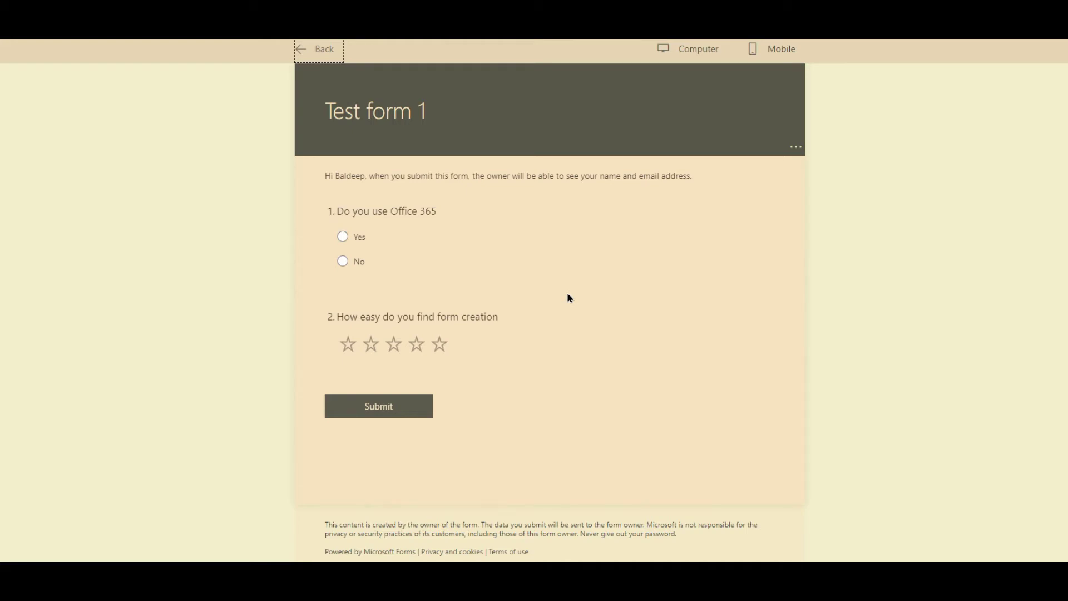
# Submit a test response of Yes and five stars, then return to the editor.
pyautogui.click(343, 243)
pyautogui.click(438, 350)
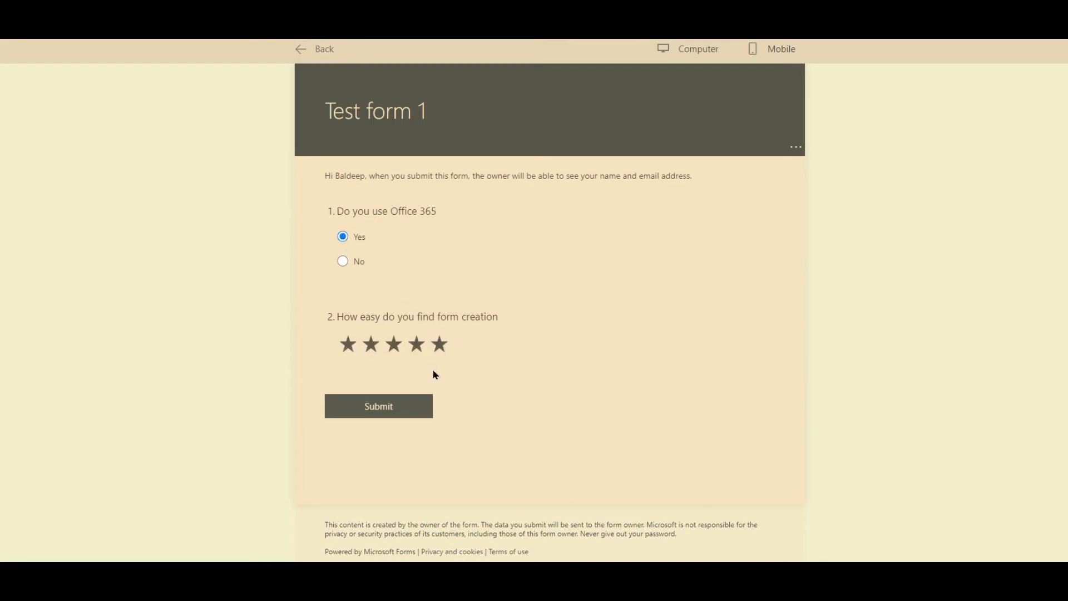
pyautogui.click(395, 409)
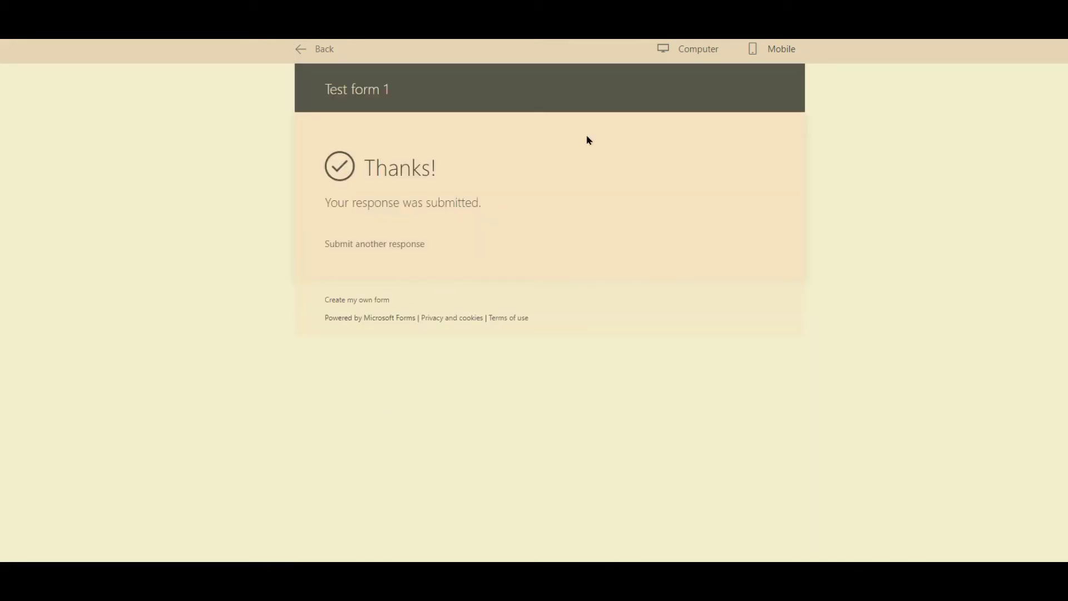
pyautogui.click(309, 50)
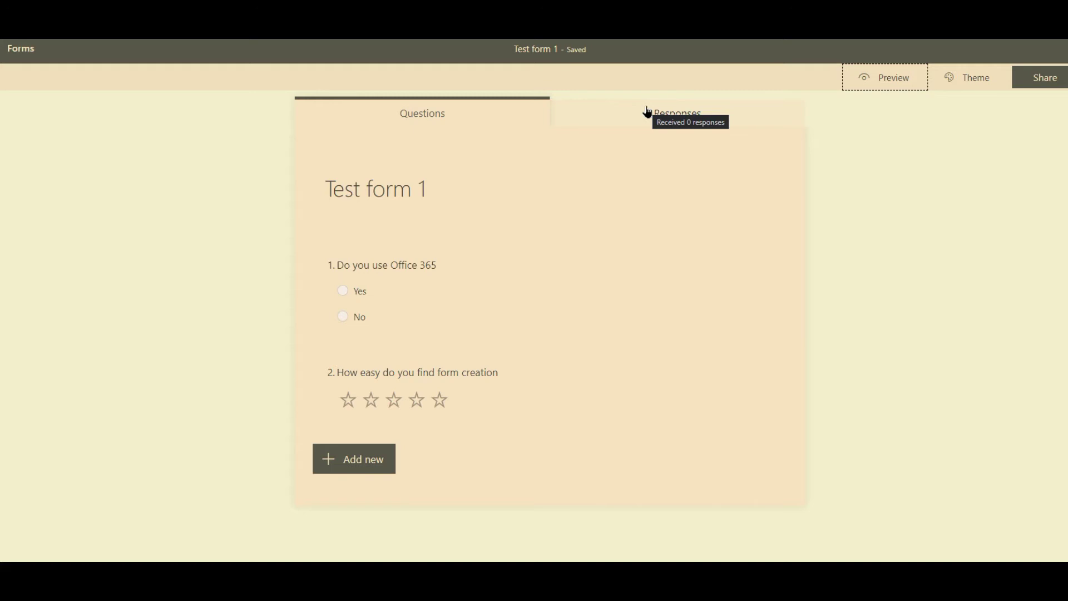
# Show the Responses summary for Test form 1: 0 responses, status Active.
pyautogui.click(647, 113)
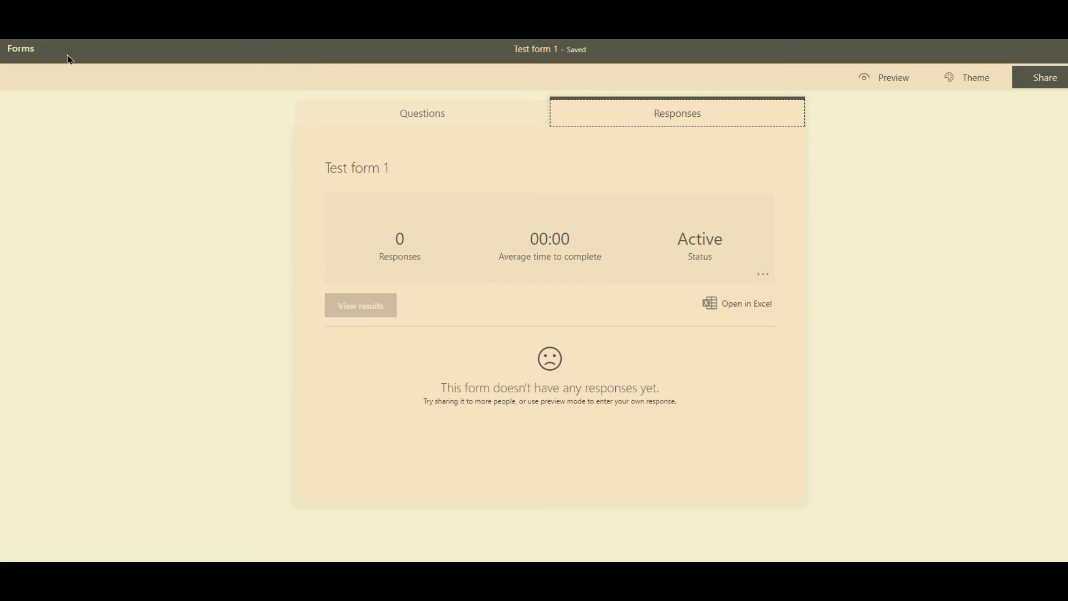
# Create a new quiz from My forms and add a choice question to it.
pyautogui.click(22, 56)
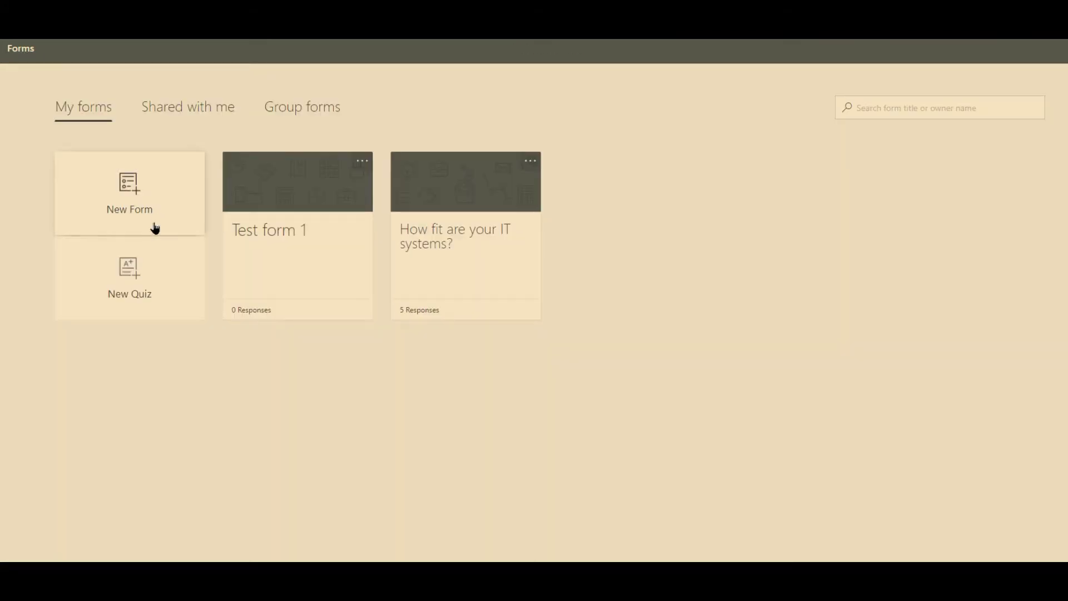
pyautogui.click(136, 276)
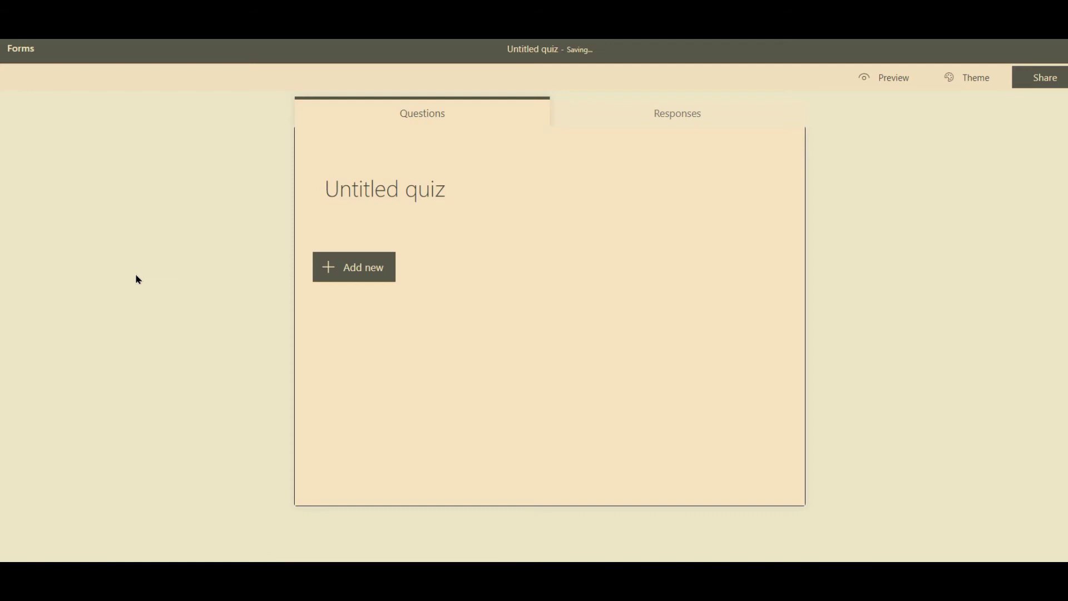
pyautogui.click(361, 270)
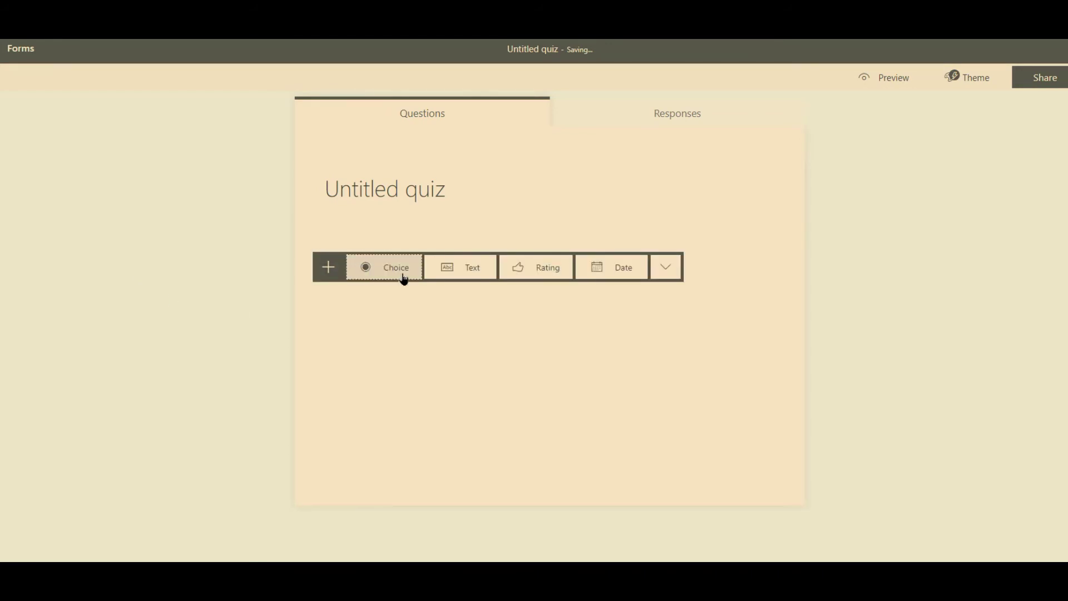
pyautogui.click(673, 271)
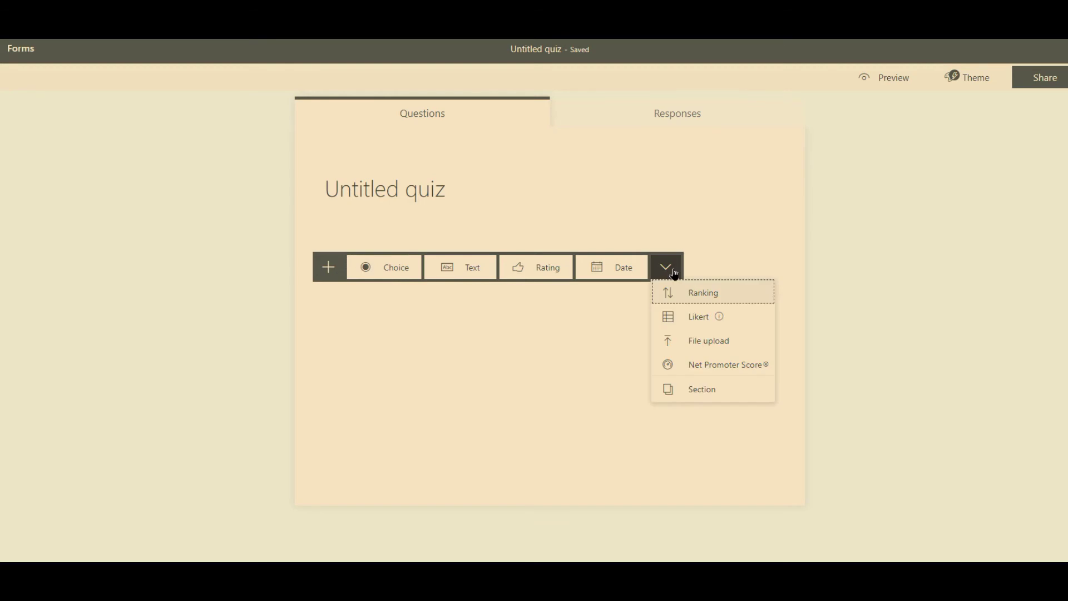
pyautogui.click(674, 274)
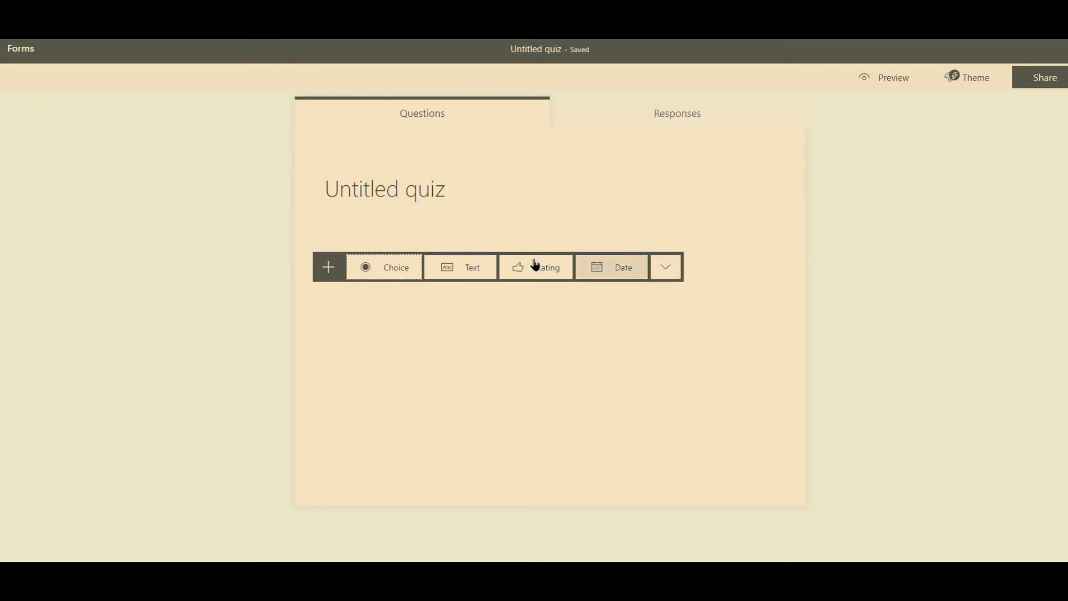
pyautogui.click(389, 274)
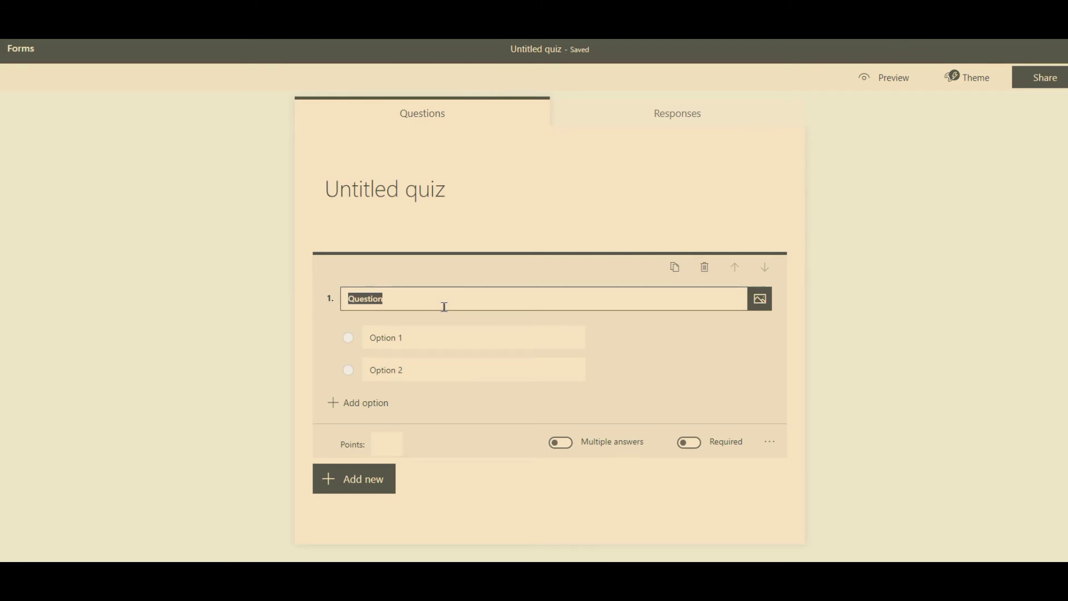
# Enter 'What is the colour of the sky' with options Blue, Green and Pink.
pyautogui.write('What is ')
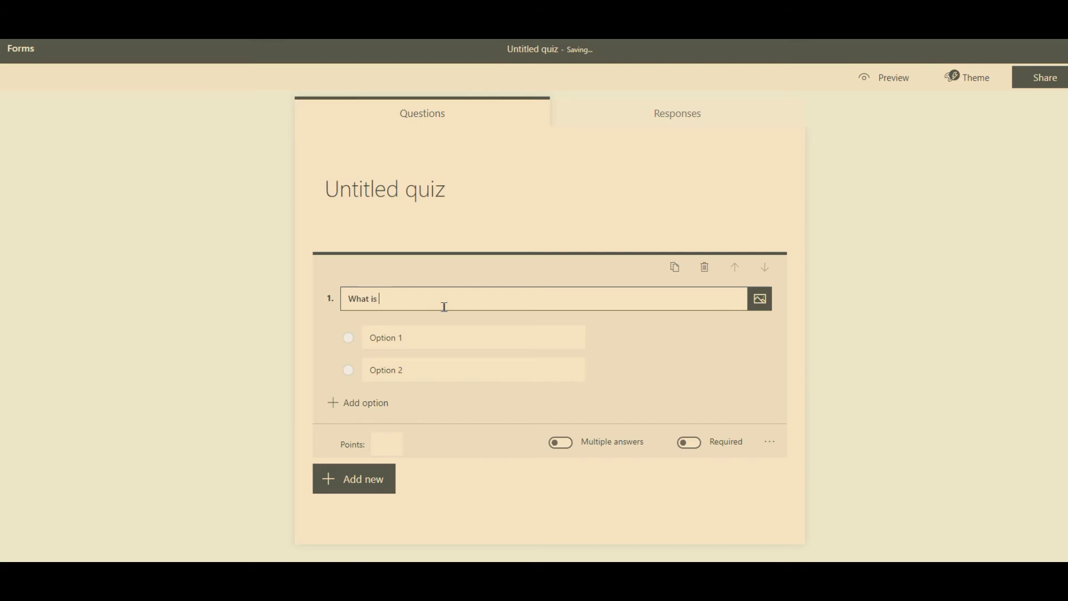
pyautogui.write('the colour of the sky')
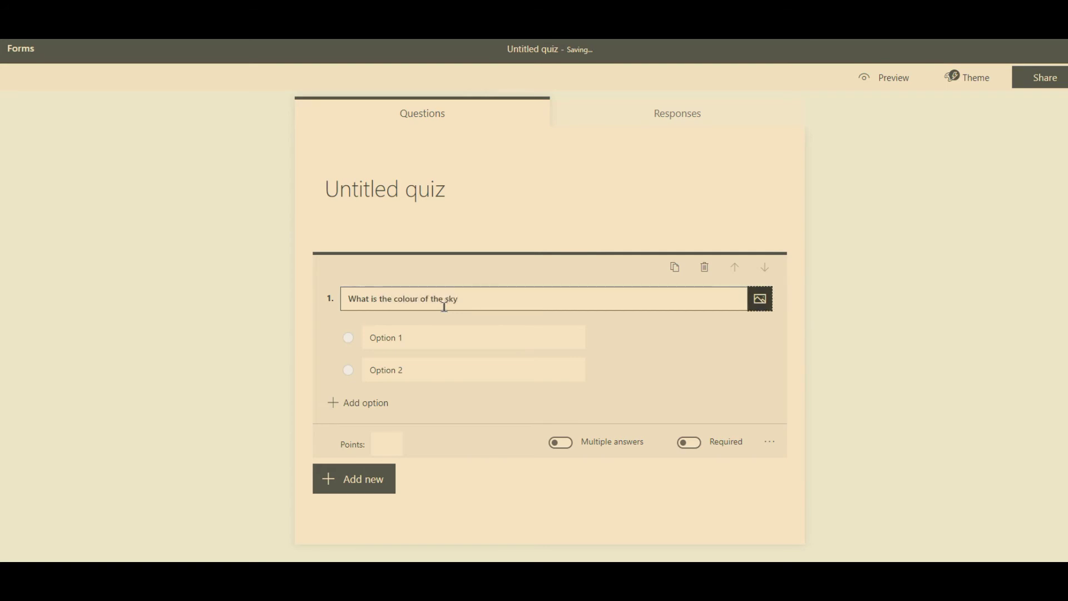
pyautogui.click(442, 340)
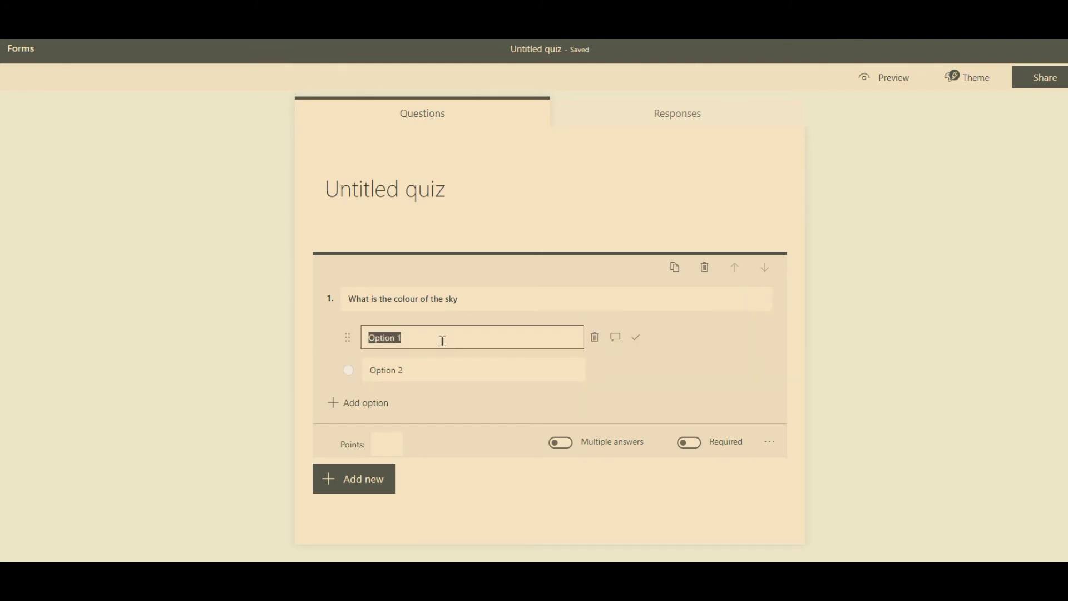
pyautogui.write('Blue')
pyautogui.press('Tab')
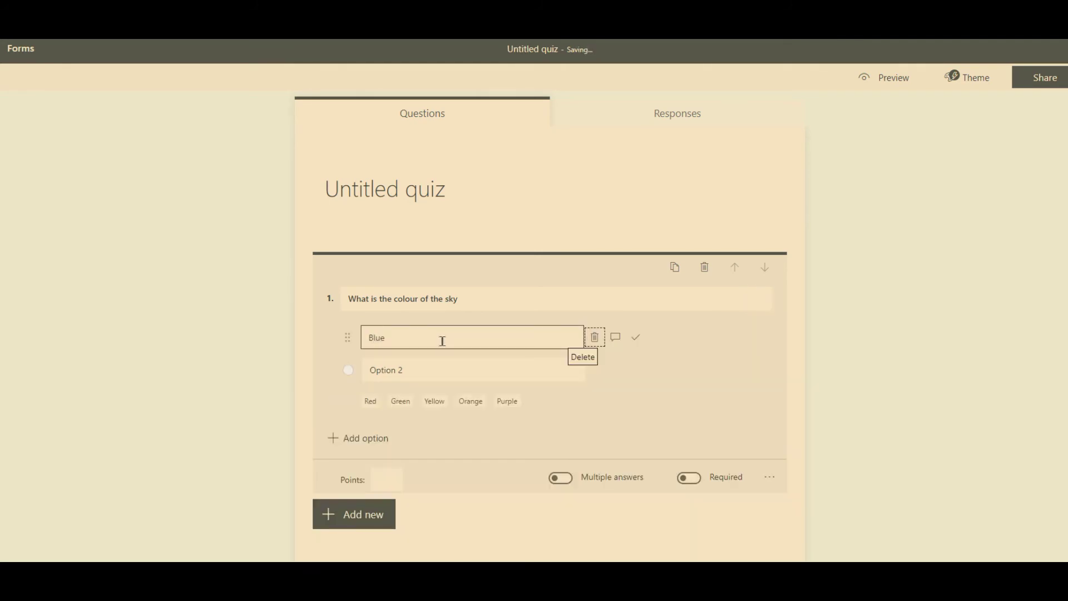
pyautogui.press('Tab')
pyautogui.press('Tab')
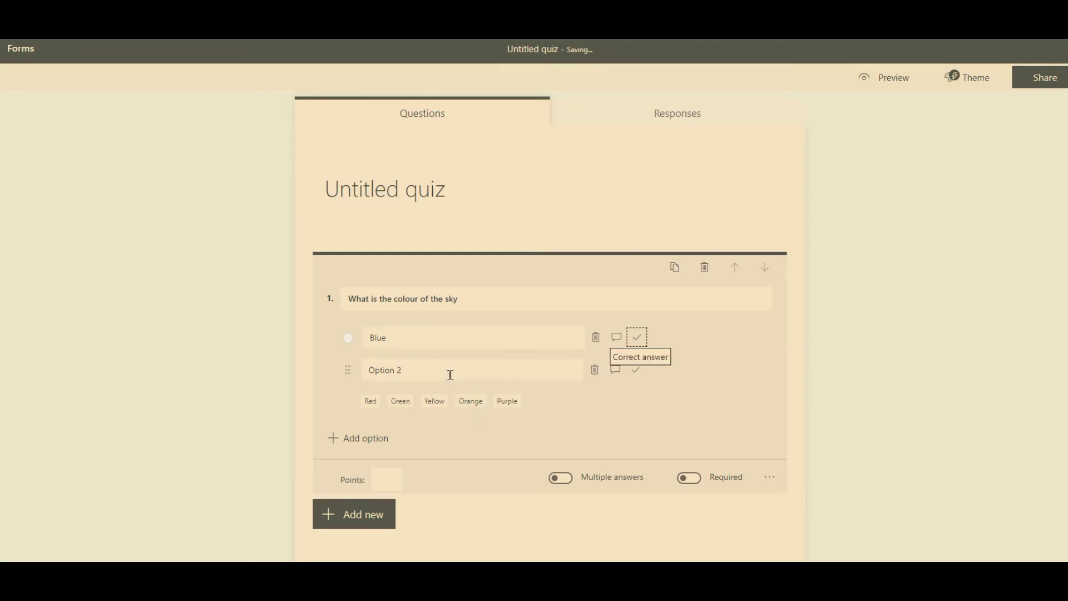
pyautogui.click(448, 373)
pyautogui.click(400, 401)
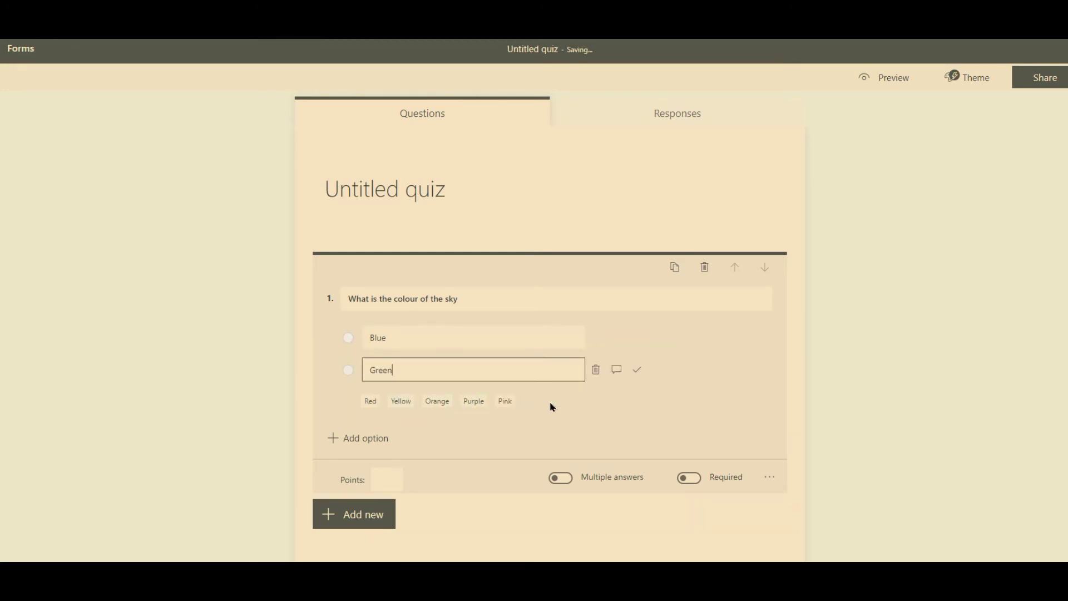
pyautogui.click(503, 402)
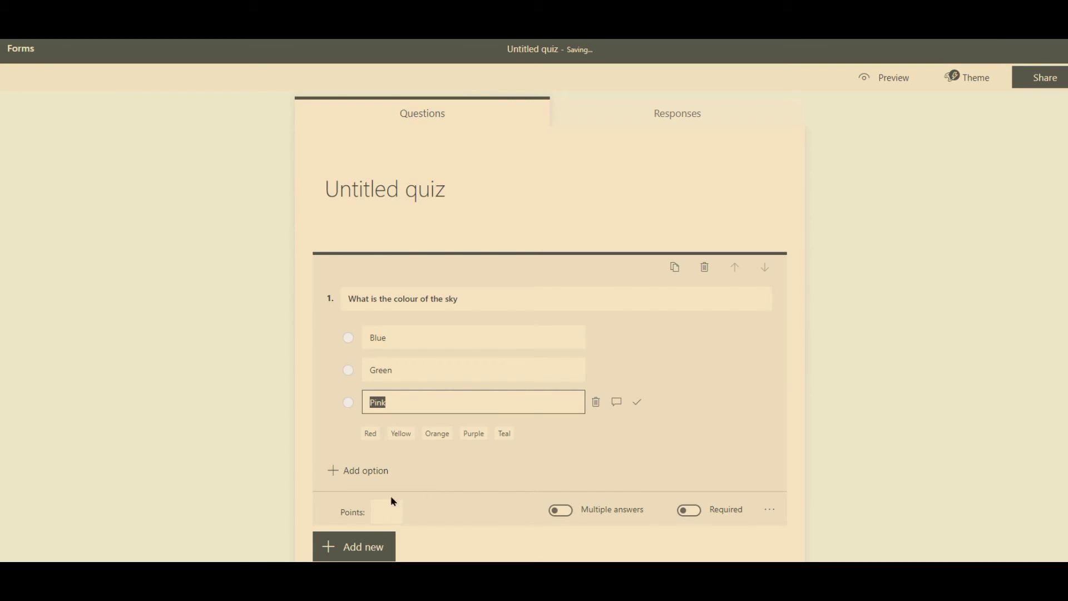
pyautogui.click(483, 308)
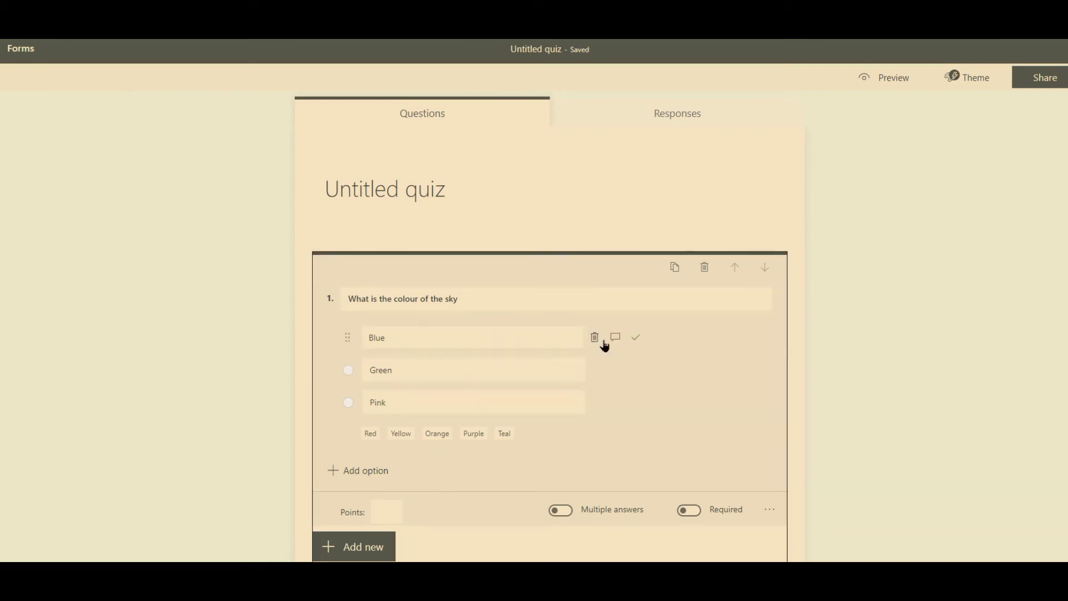
# Mark Blue as the correct answer and make the question worth 1 point.
pyautogui.click(638, 339)
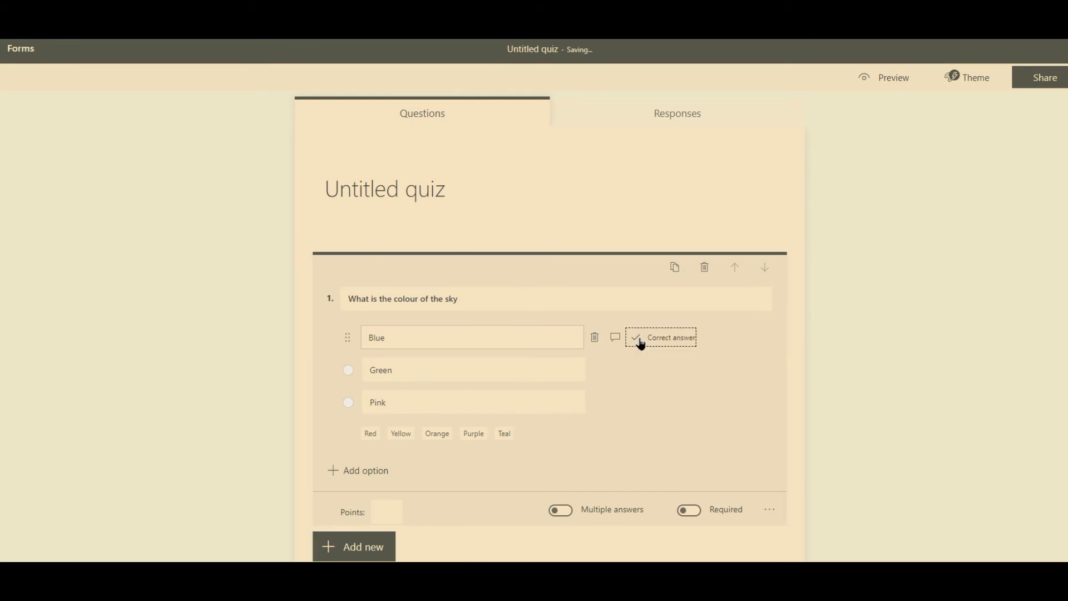
pyautogui.click(375, 503)
pyautogui.write('1')
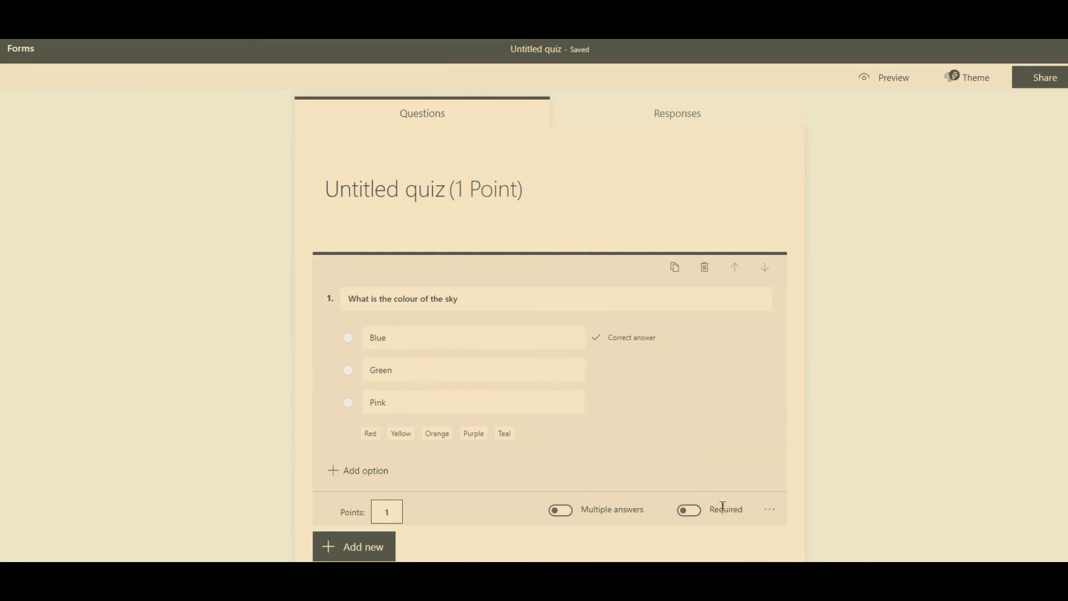
# Add a text-answer question as question 2.
pyautogui.click(769, 509)
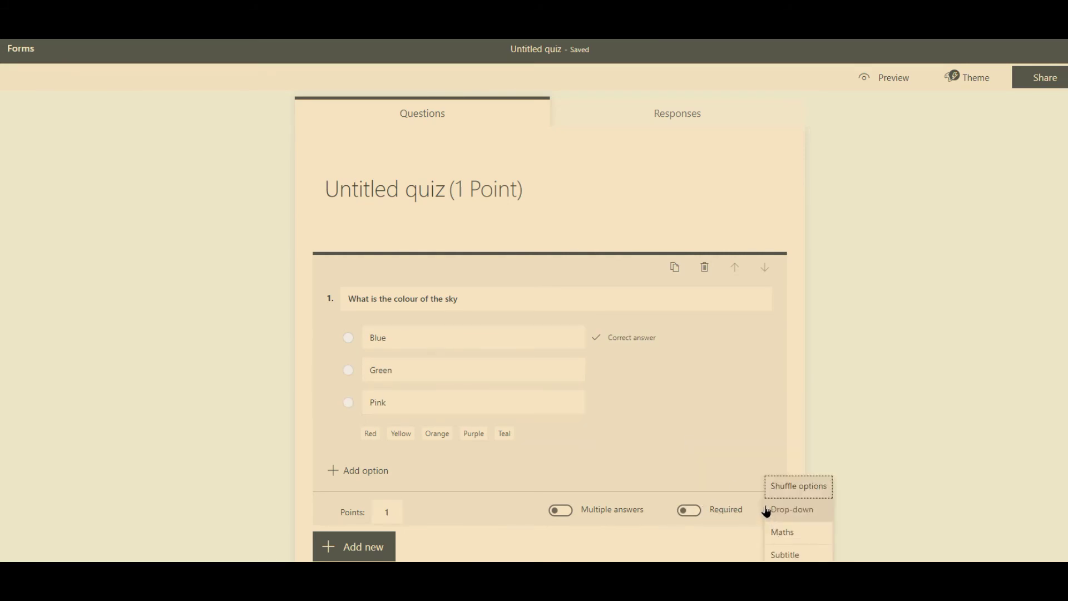
pyautogui.click(356, 547)
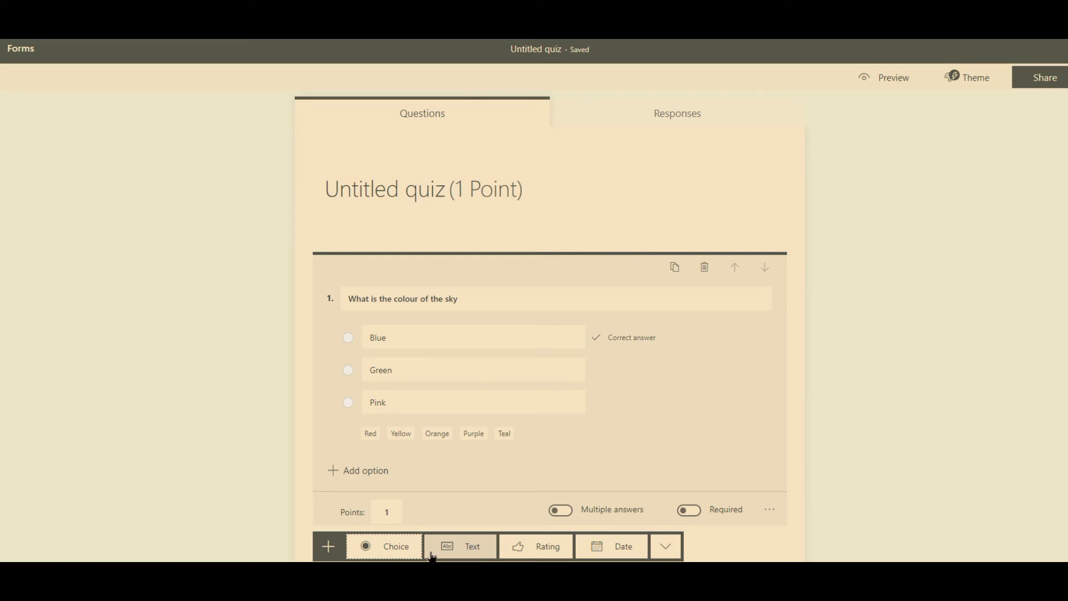
pyautogui.click(461, 546)
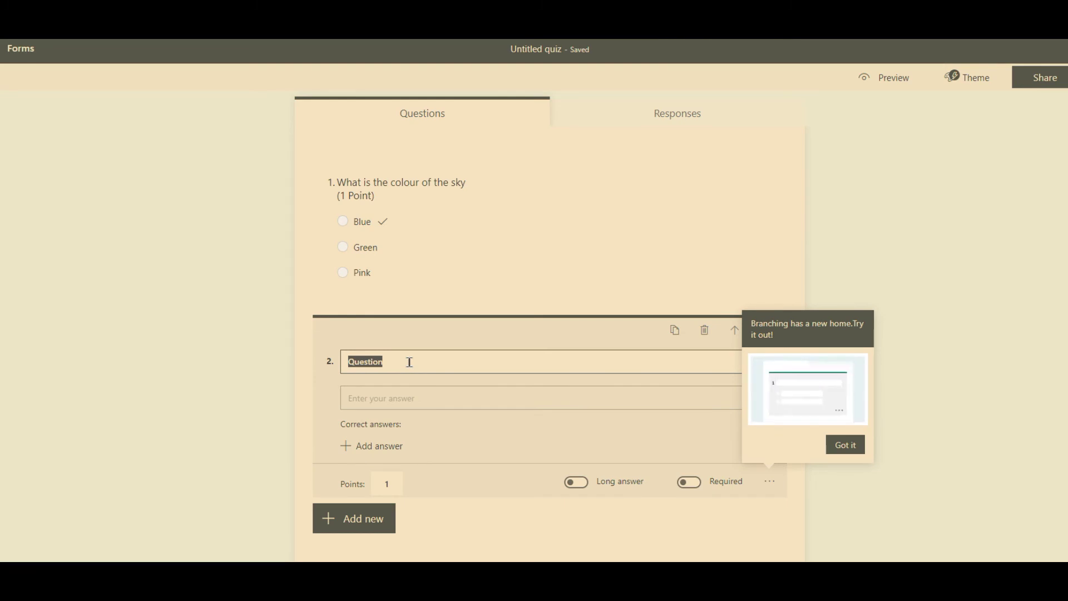
# Title text question 2 'Who is the current PM of the UK' and dismiss the branching tip.
pyautogui.write('Who is the c')
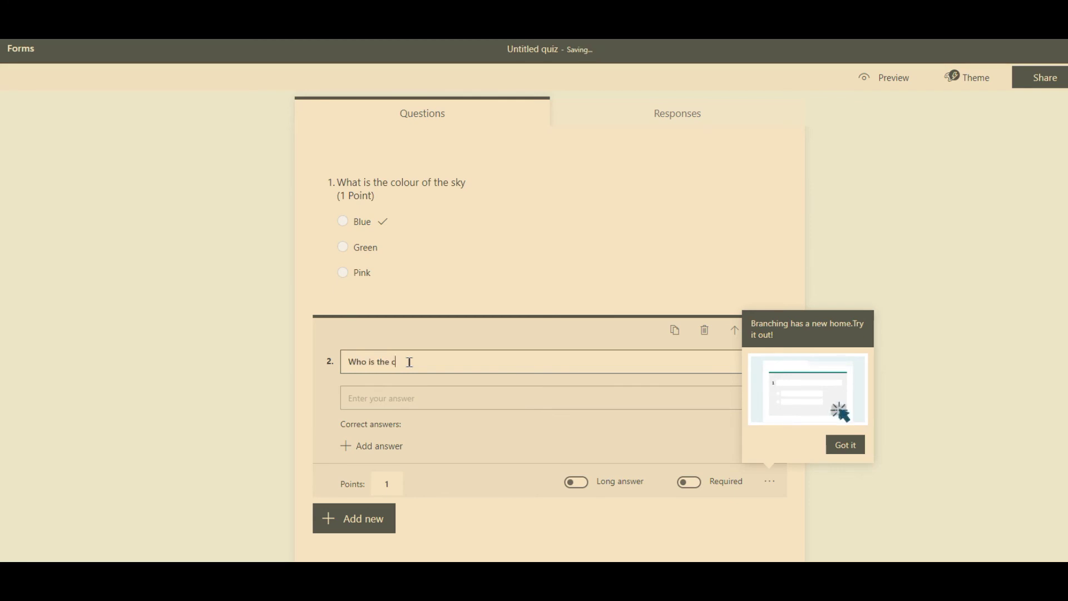
pyautogui.write('urrent PM')
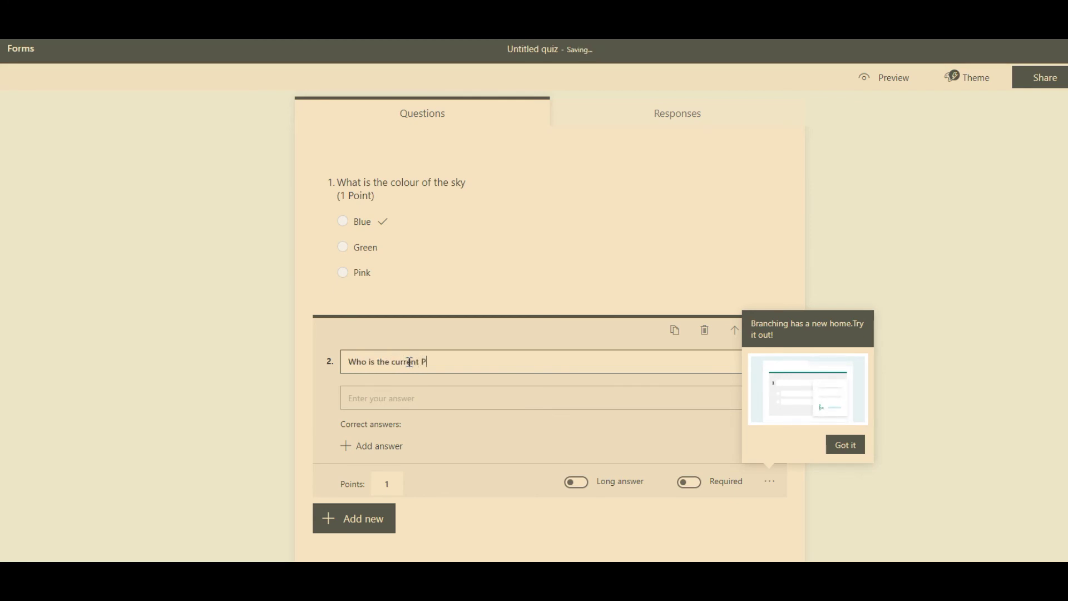
pyautogui.write('f the UK')
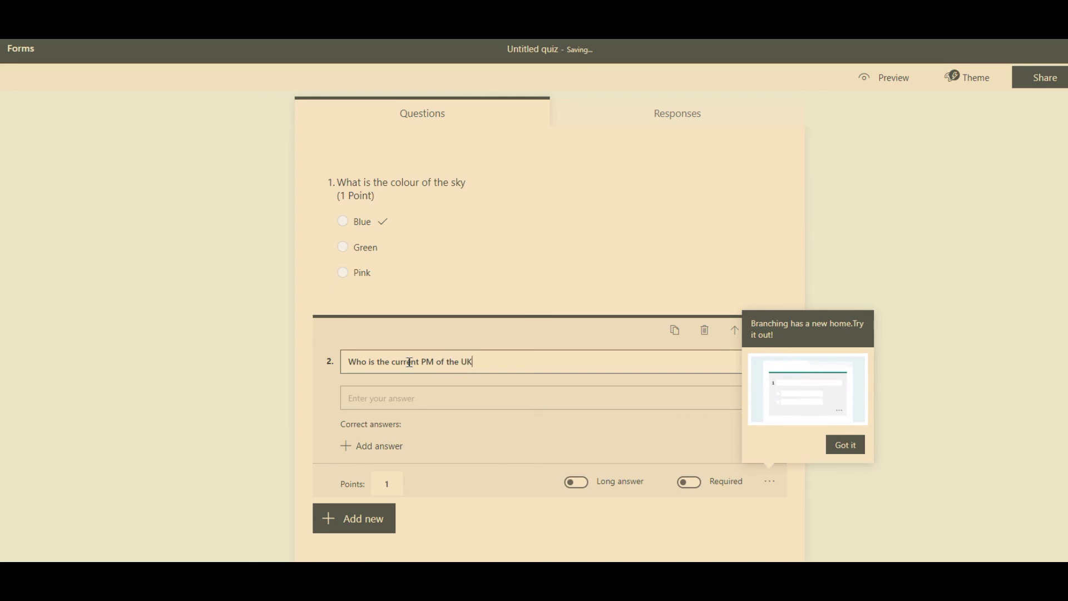
pyautogui.click(411, 400)
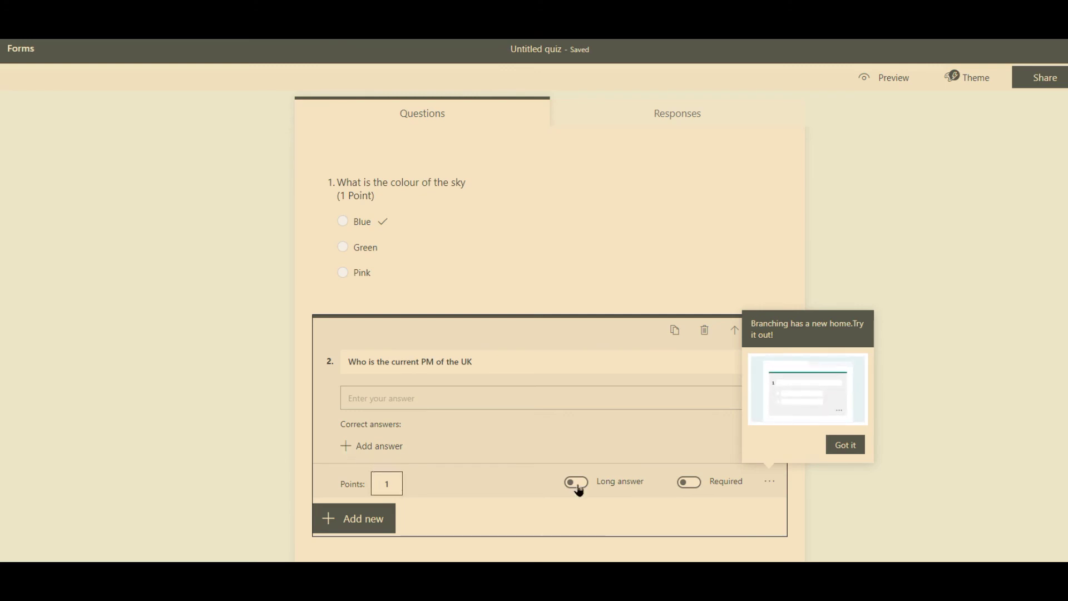
pyautogui.click(840, 447)
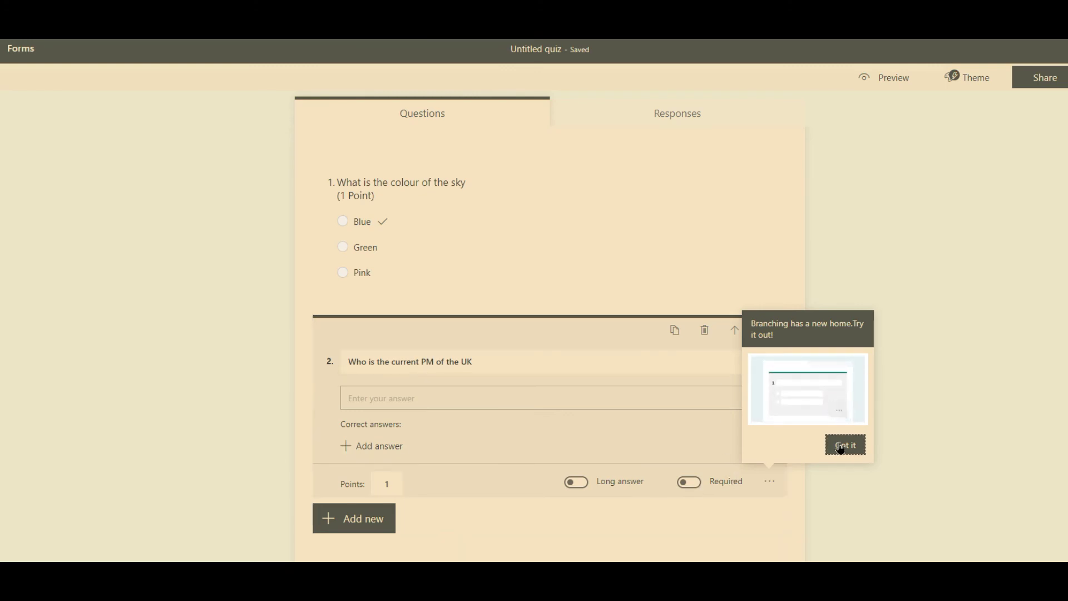
# Add Boris Johnson as question 2's correct answer.
pyautogui.click(371, 449)
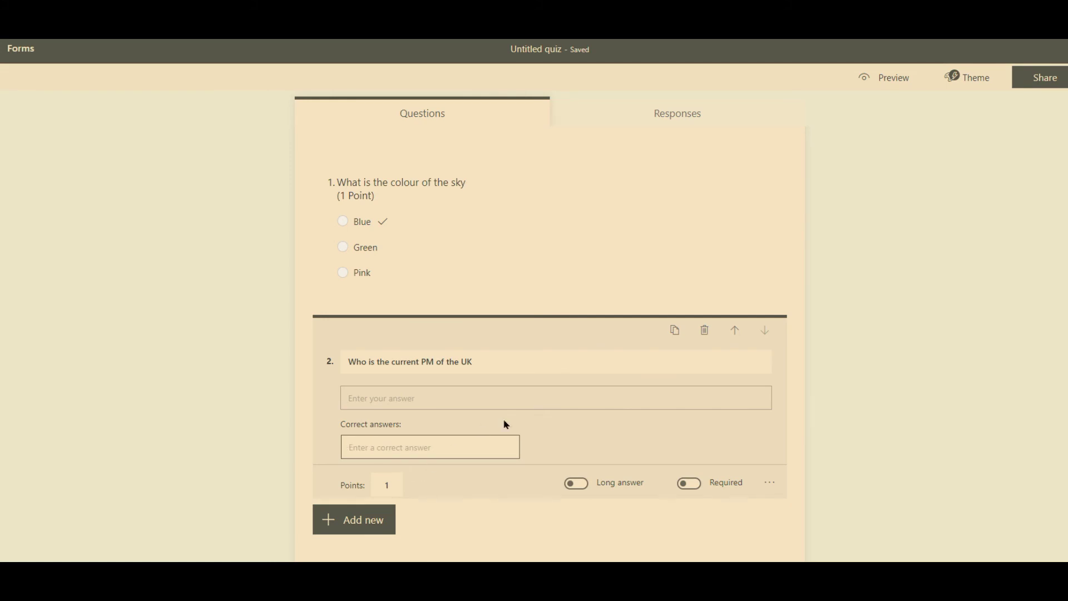
pyautogui.write('Boris')
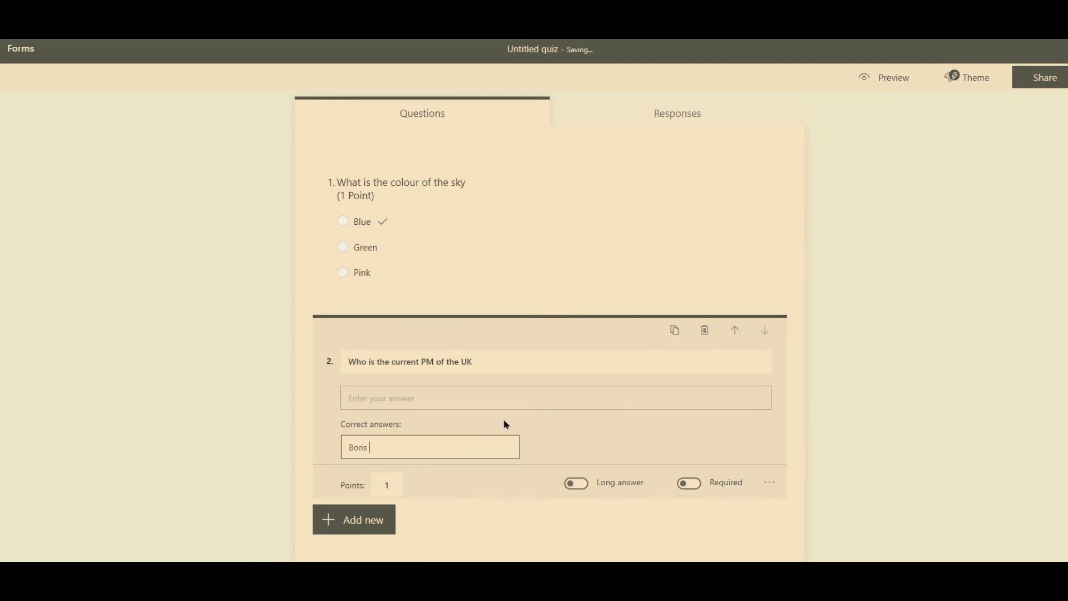
pyautogui.write(' Johnson')
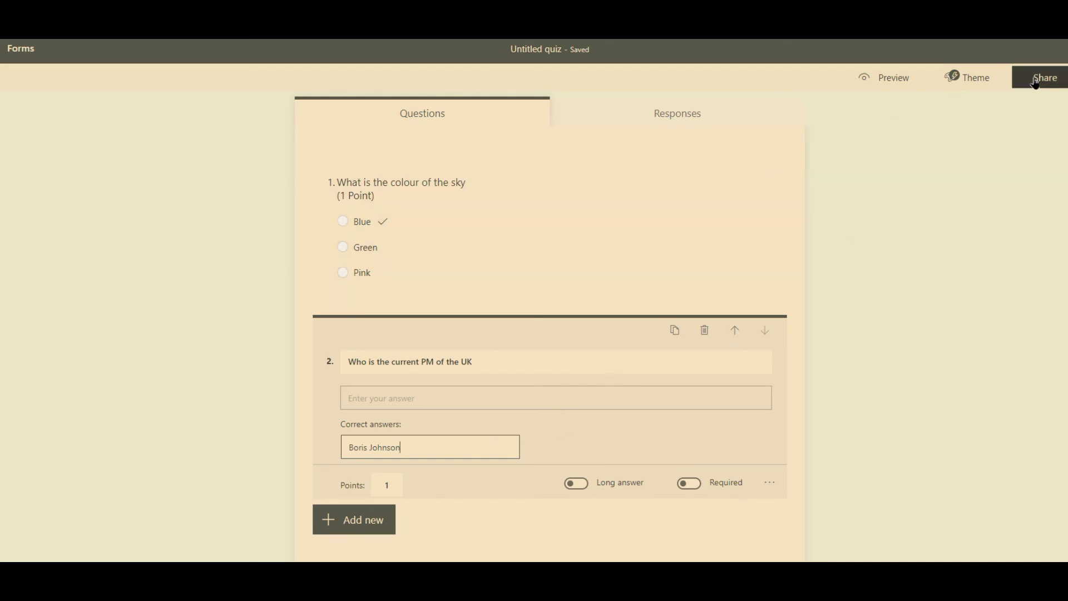
# Preview the quiz, answer Blue and John Major, submit, and view the 1/2-point result.
pyautogui.click(1036, 84)
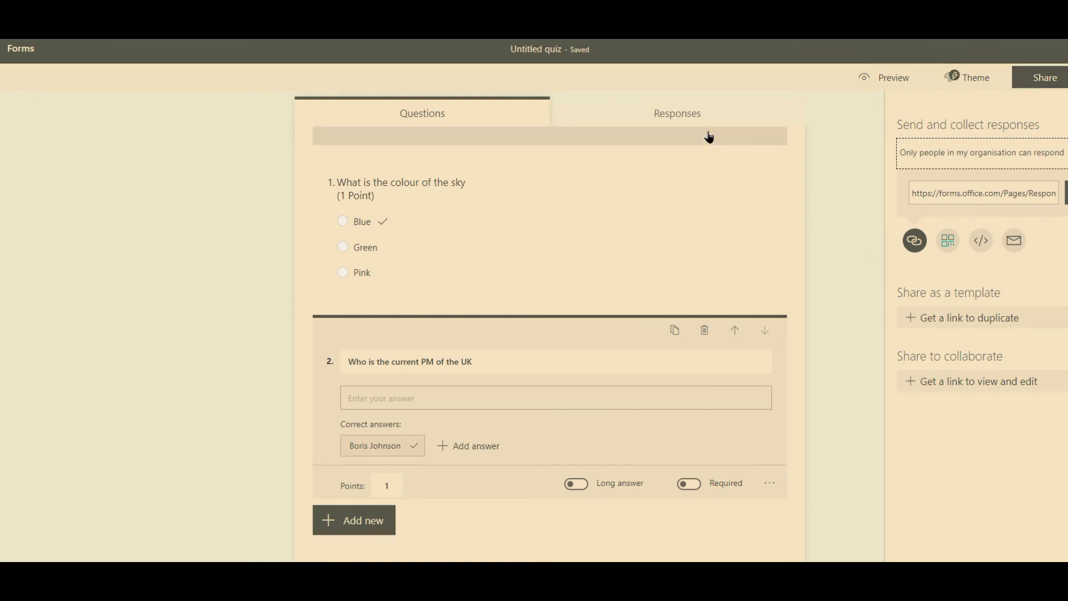
pyautogui.click(877, 78)
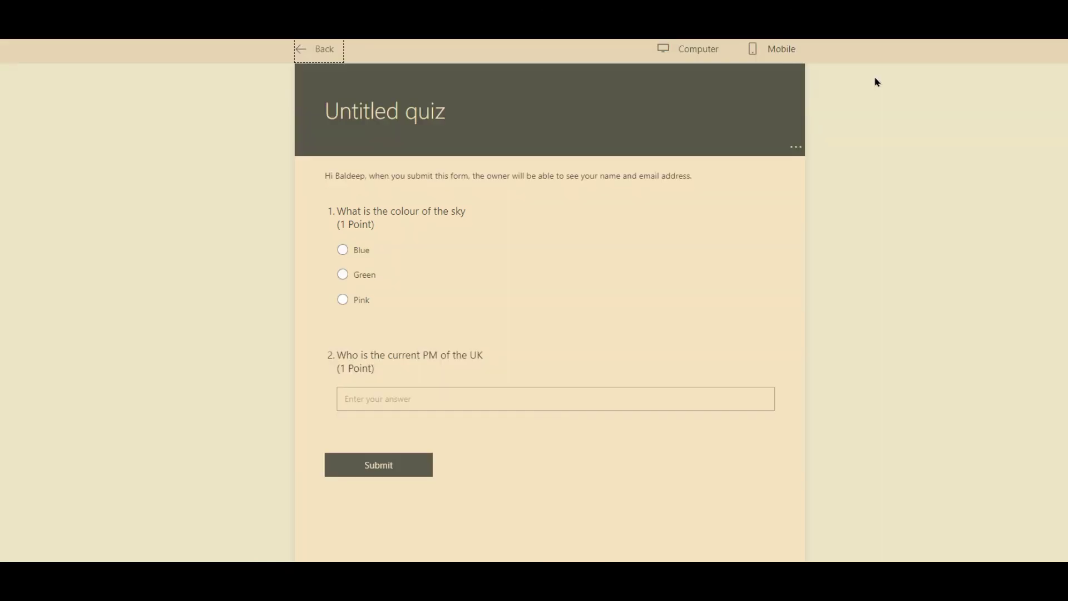
pyautogui.click(358, 256)
pyautogui.click(381, 399)
pyautogui.write('Jo')
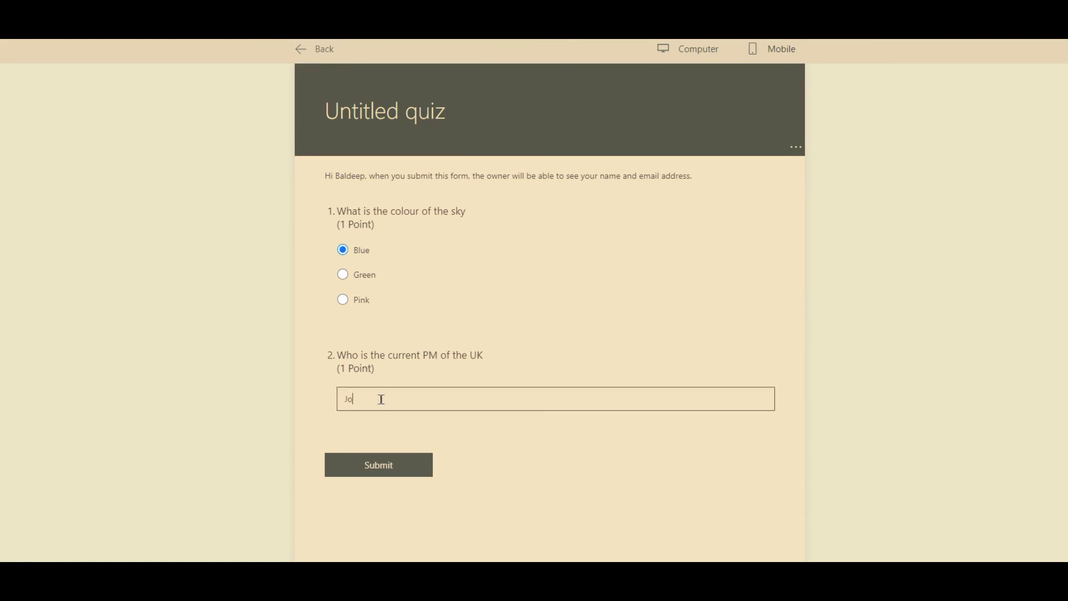
pyautogui.write('hn Major')
pyautogui.click(382, 463)
pyautogui.click(415, 256)
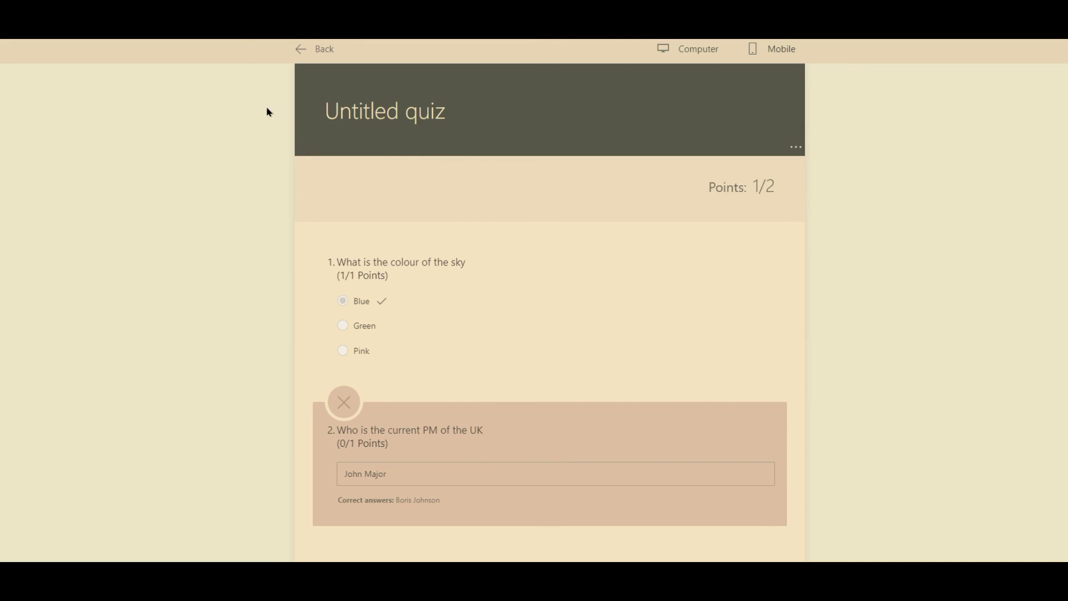
# Go back from the preview to the quiz editor showing both questions and 2 points.
pyautogui.click(299, 55)
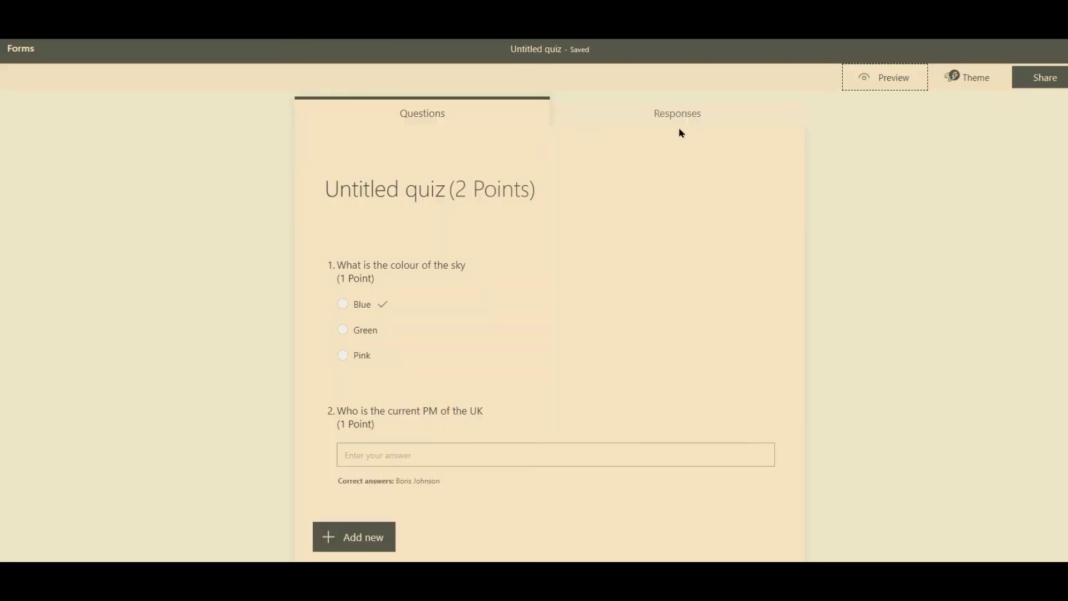